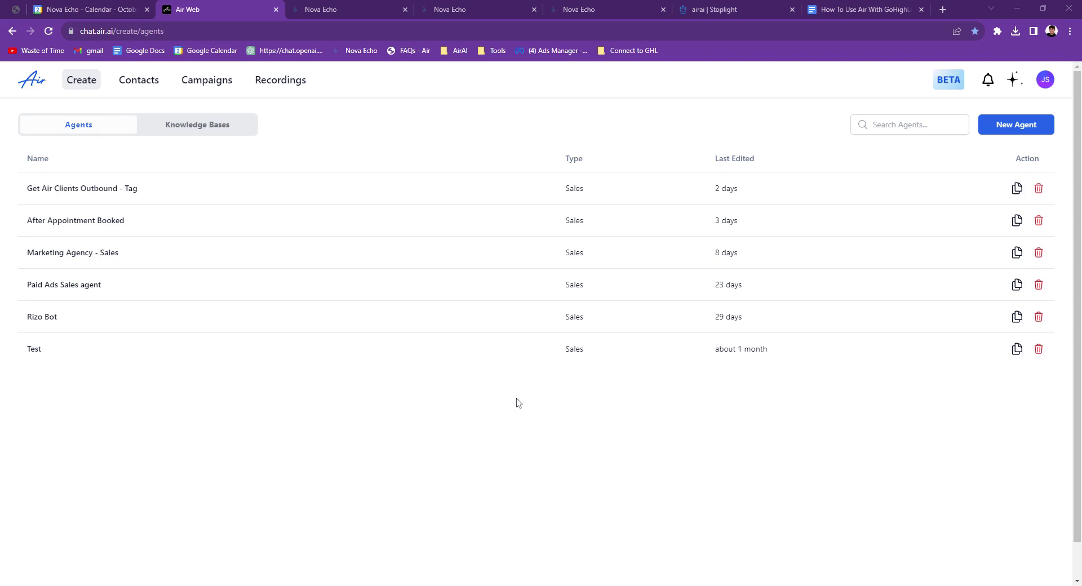
- Open the Demo 2 workflow from the workflow list
click(356, 5)
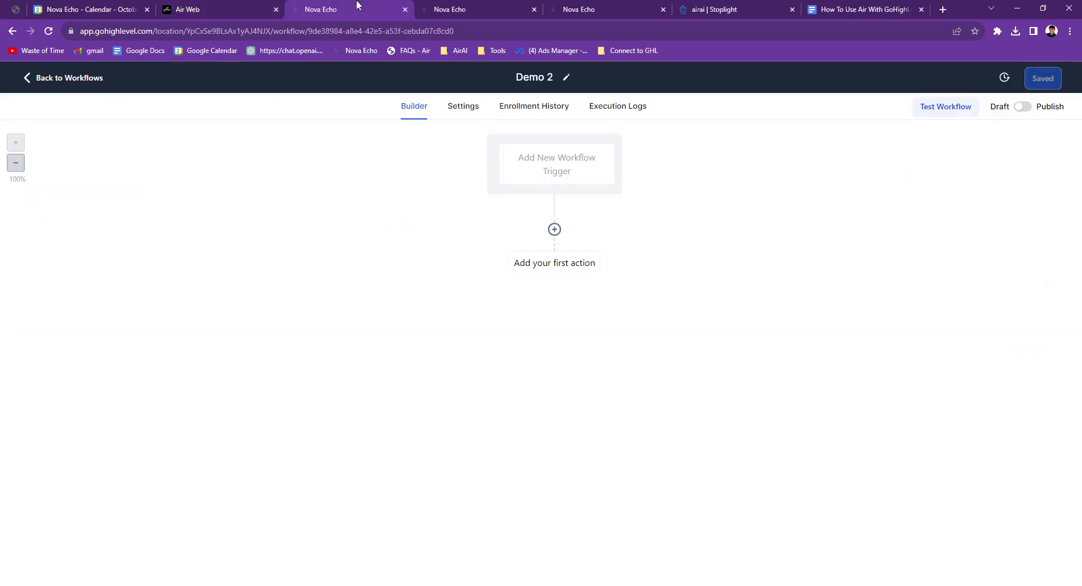
click(51, 82)
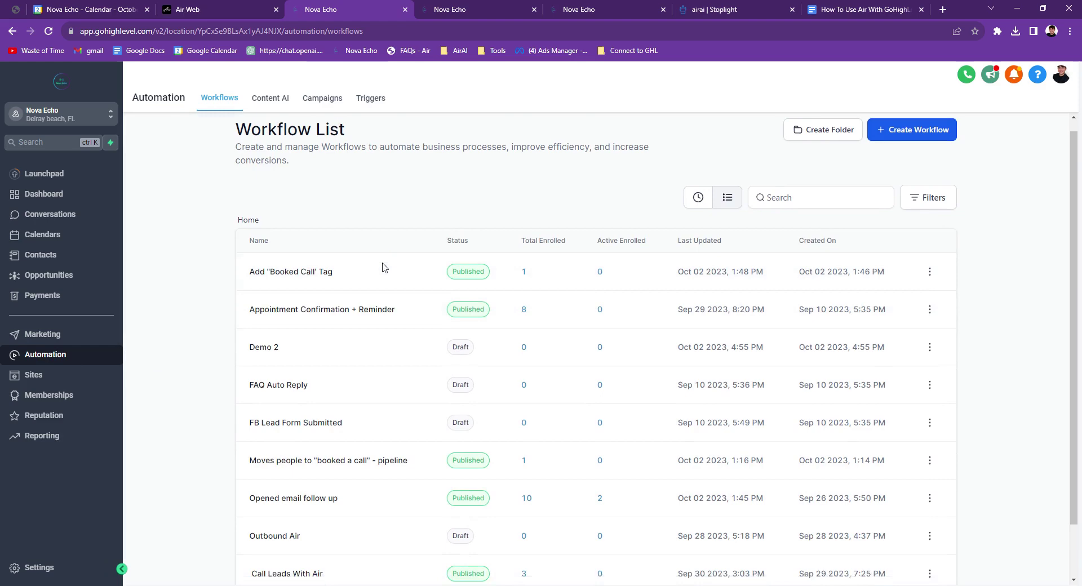
scroll(273, 309, down, 2)
scroll(467, 337, up, 2)
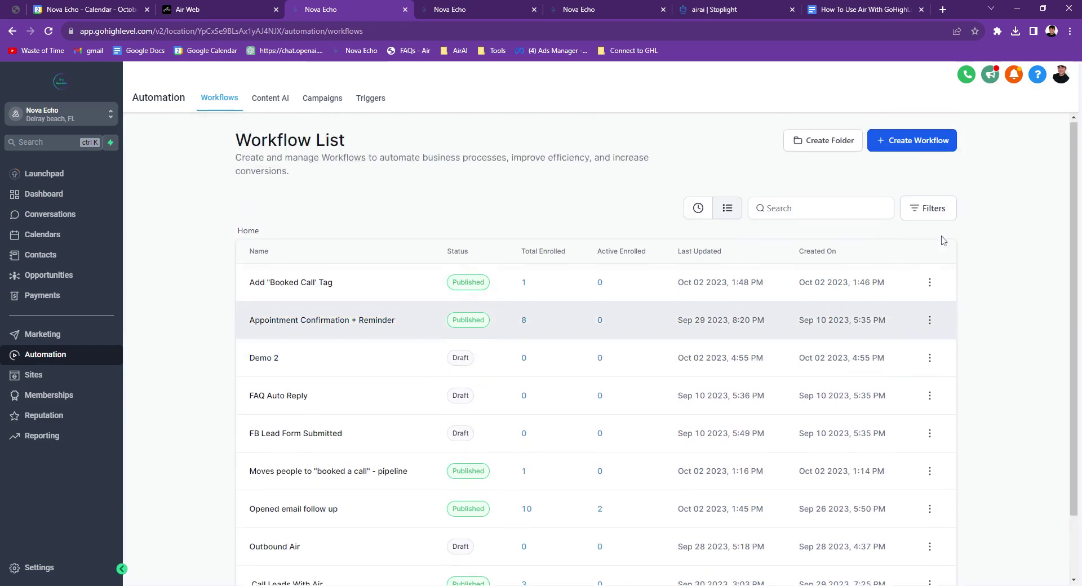
click(265, 362)
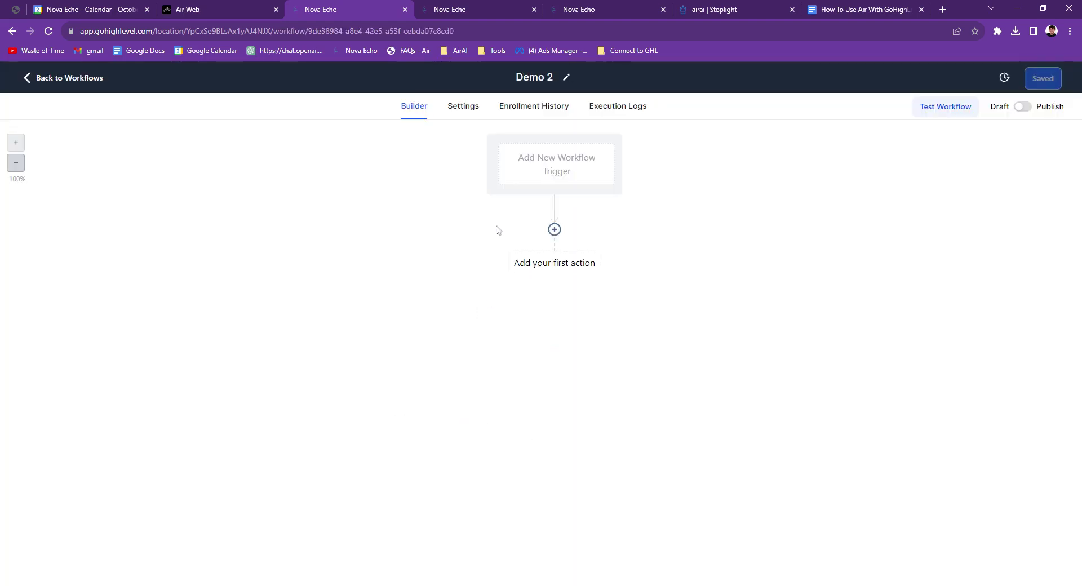
- Add a Contact Tag trigger to the workflow
click(570, 173)
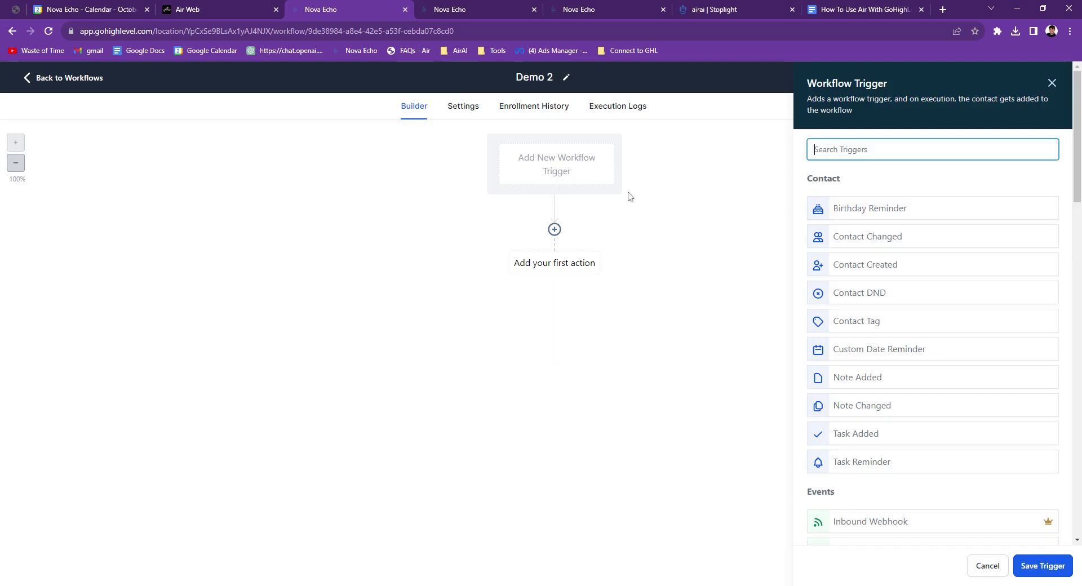
text(add)
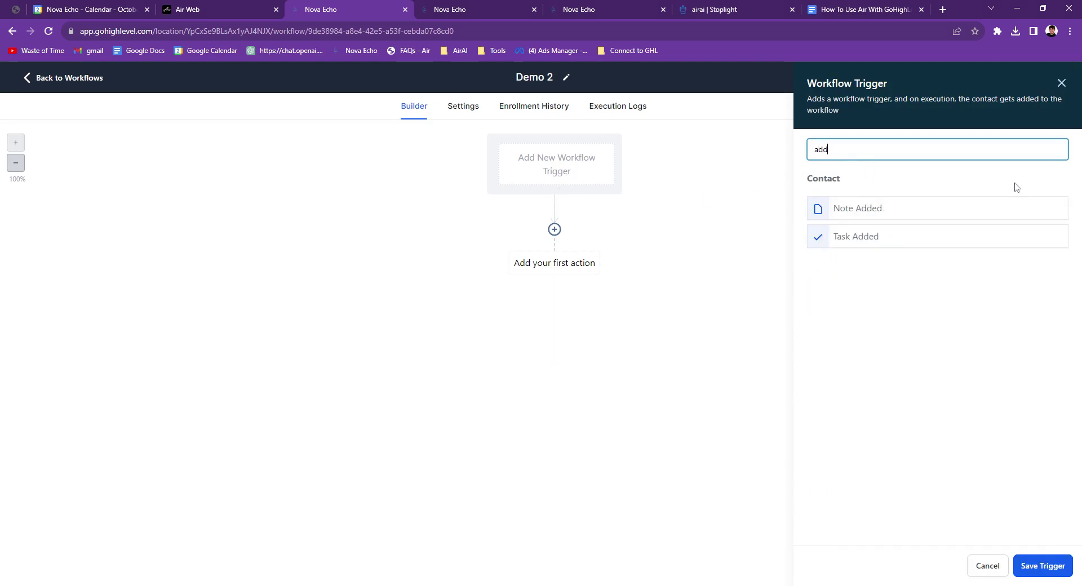
key(BackSpace)
key(BackSpace)
key(BackSpace)
text(tag)
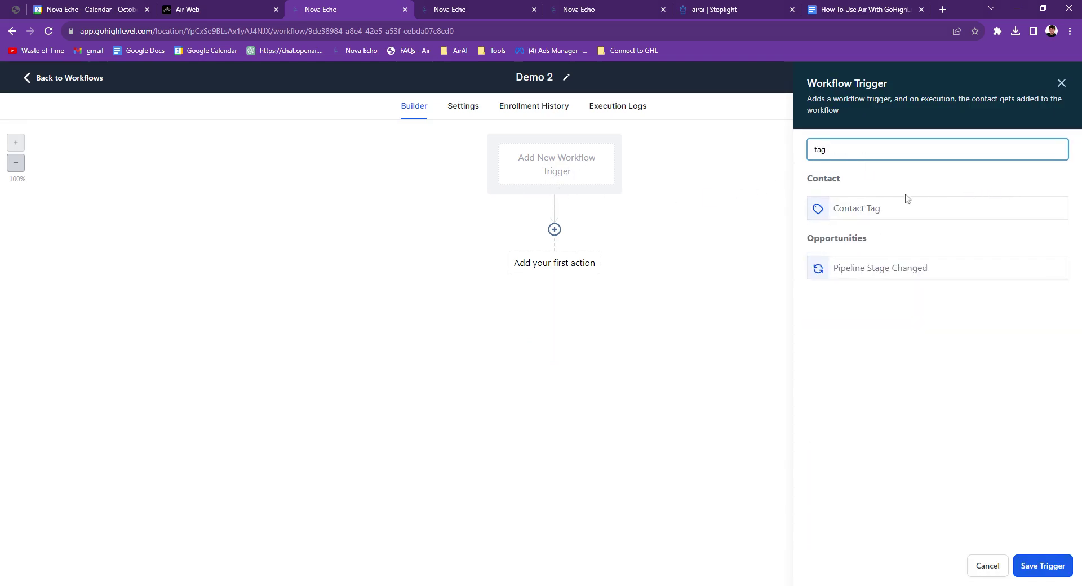
click(855, 210)
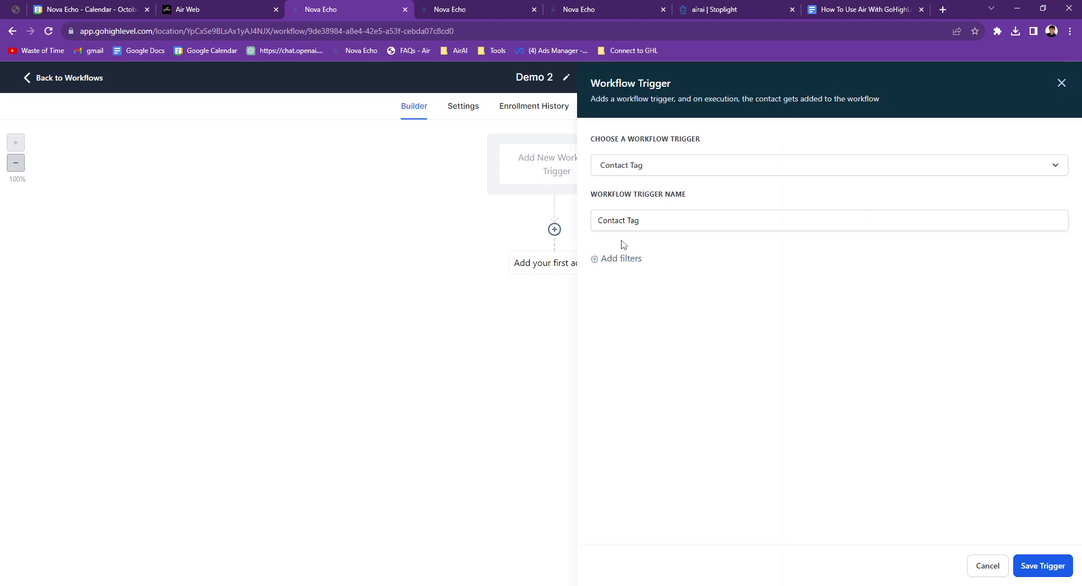
- Filter the trigger on Tag Added using a newly created tag 'demo'
click(607, 260)
click(641, 278)
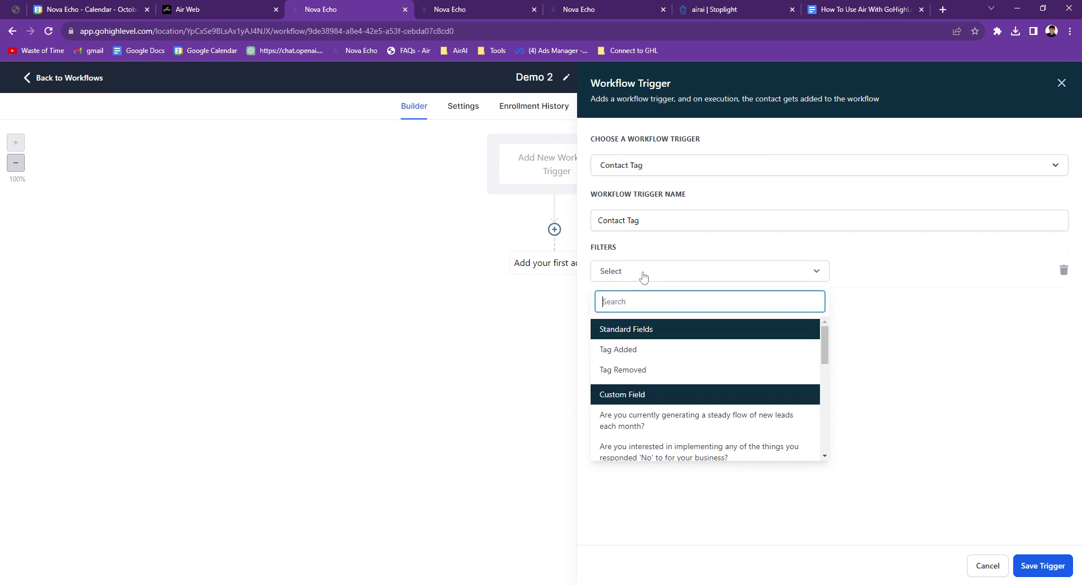
click(631, 350)
click(896, 270)
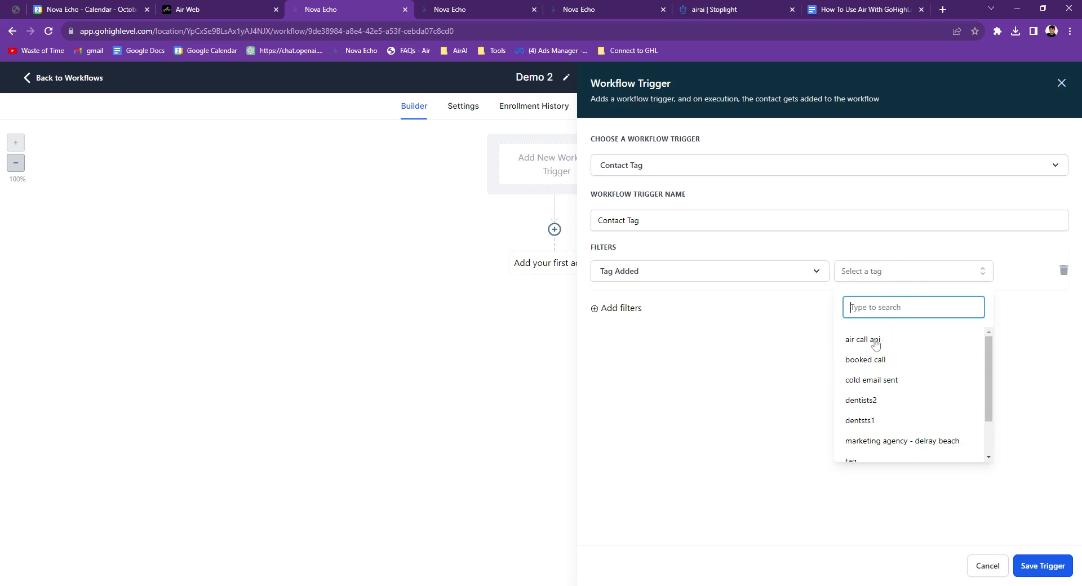
click(878, 276)
click(878, 276)
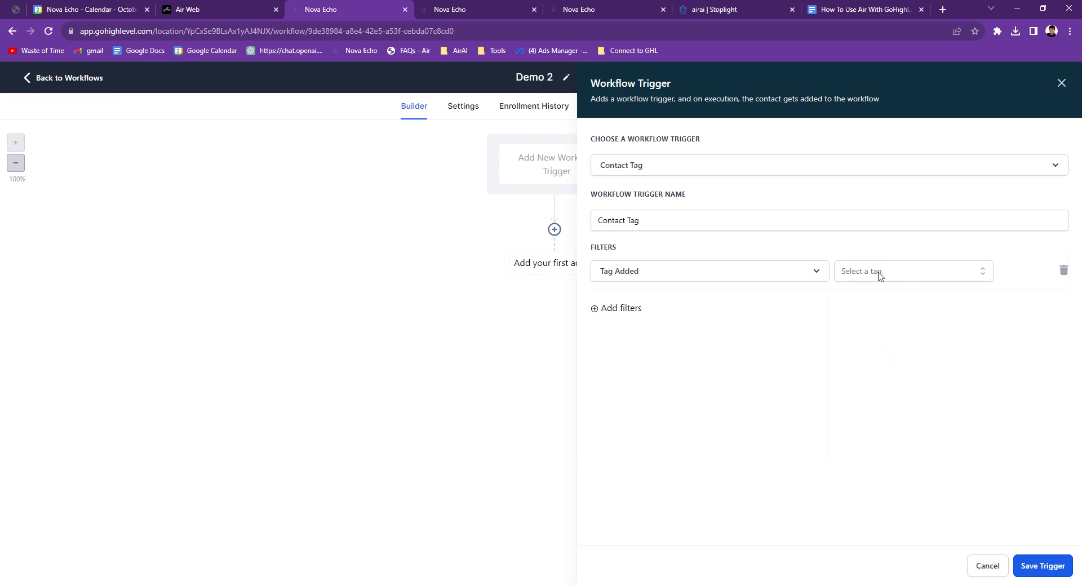
click(878, 275)
text(demo)
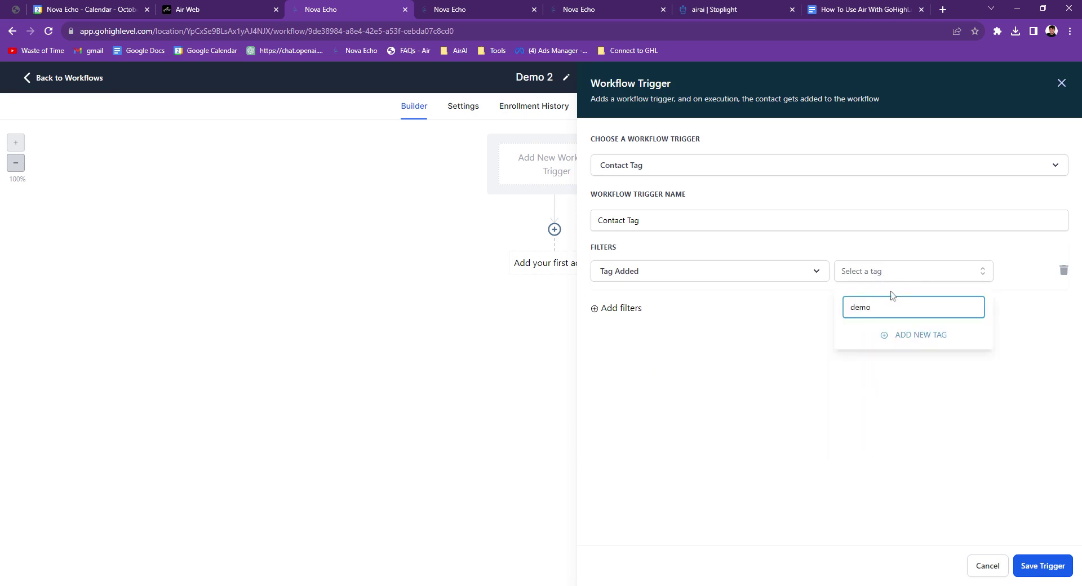
click(895, 338)
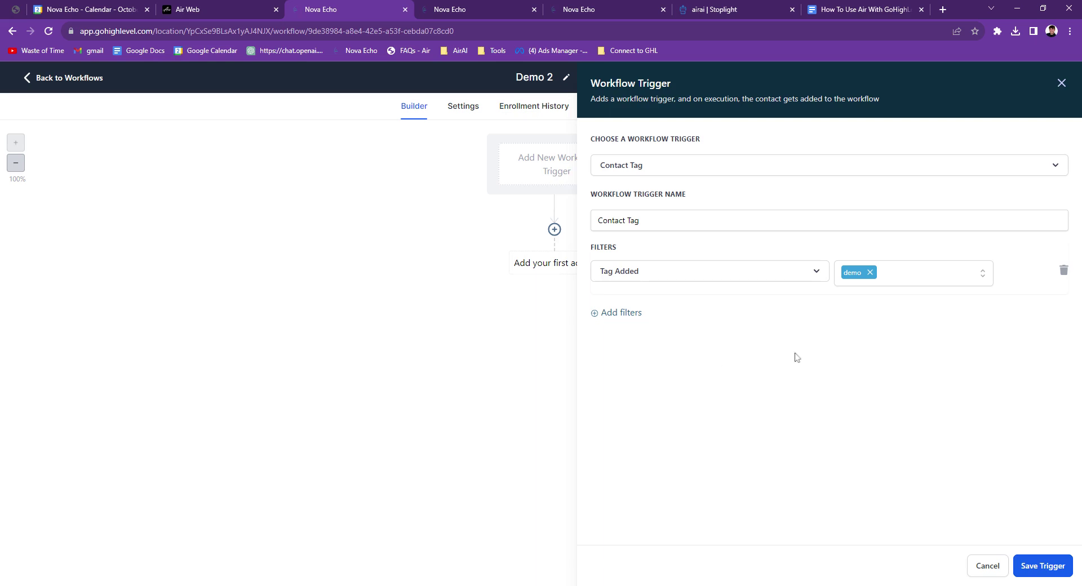
- Save the trigger, add a Custom Webhook action, and go to the Air.ai API docs
click(1048, 566)
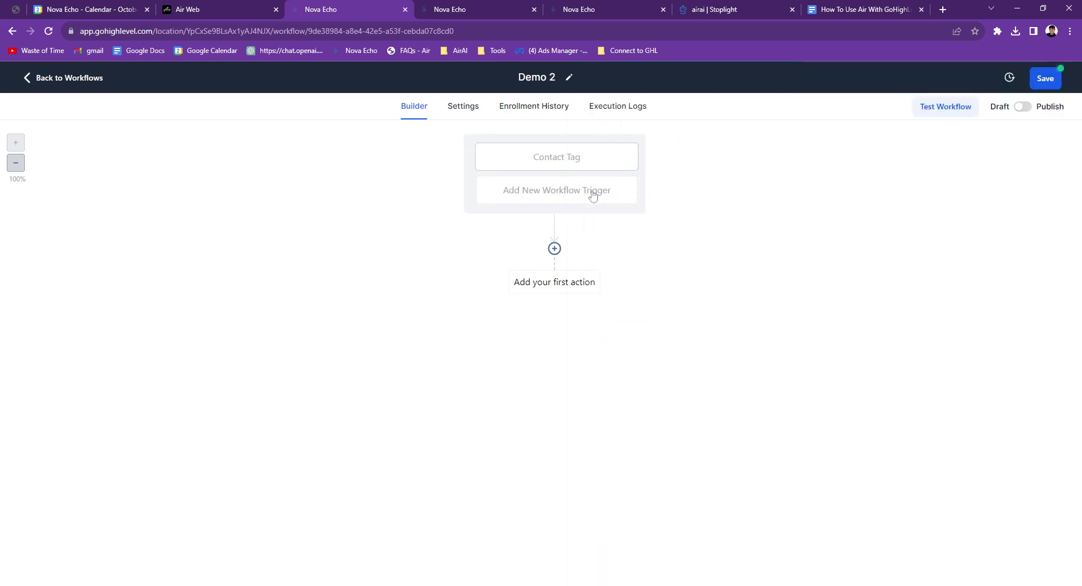
click(554, 249)
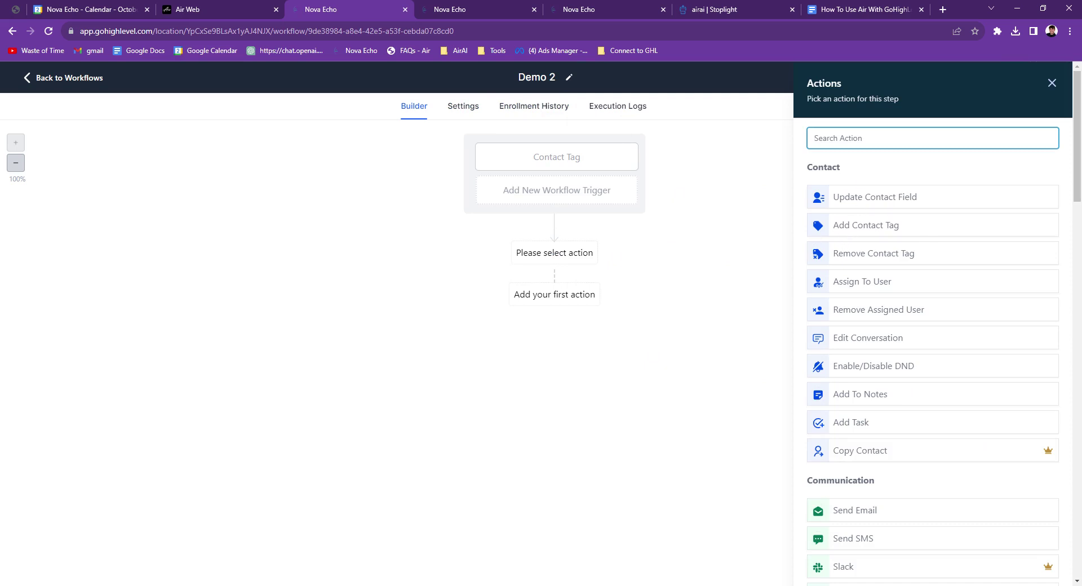
text(web)
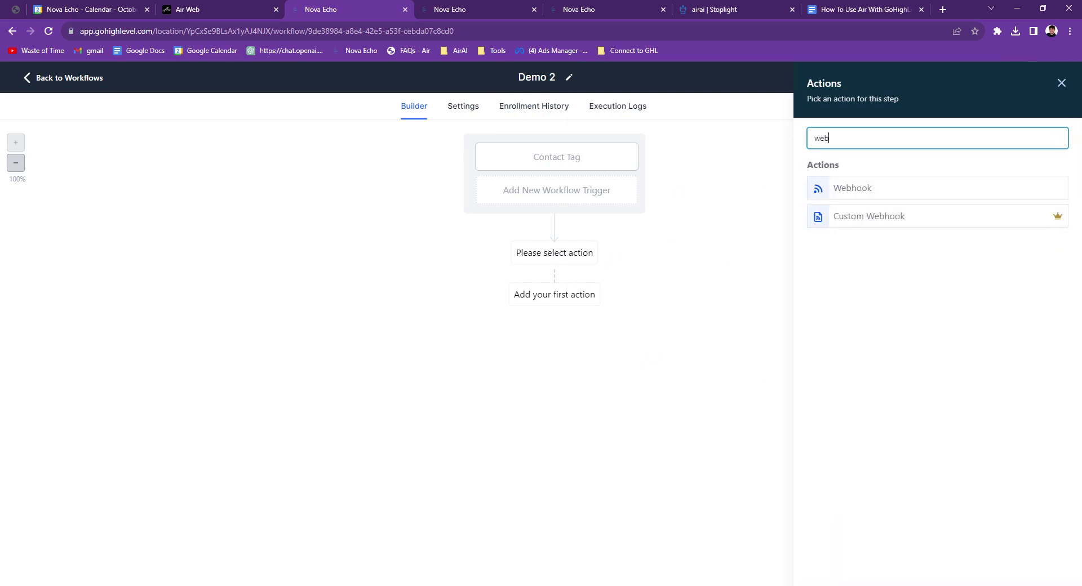
click(883, 219)
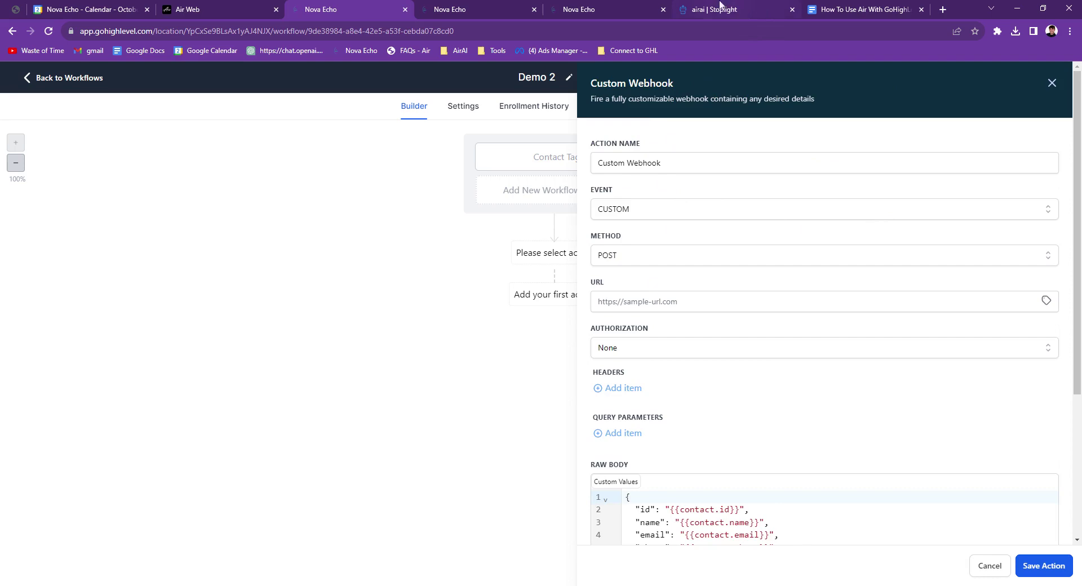
click(757, 8)
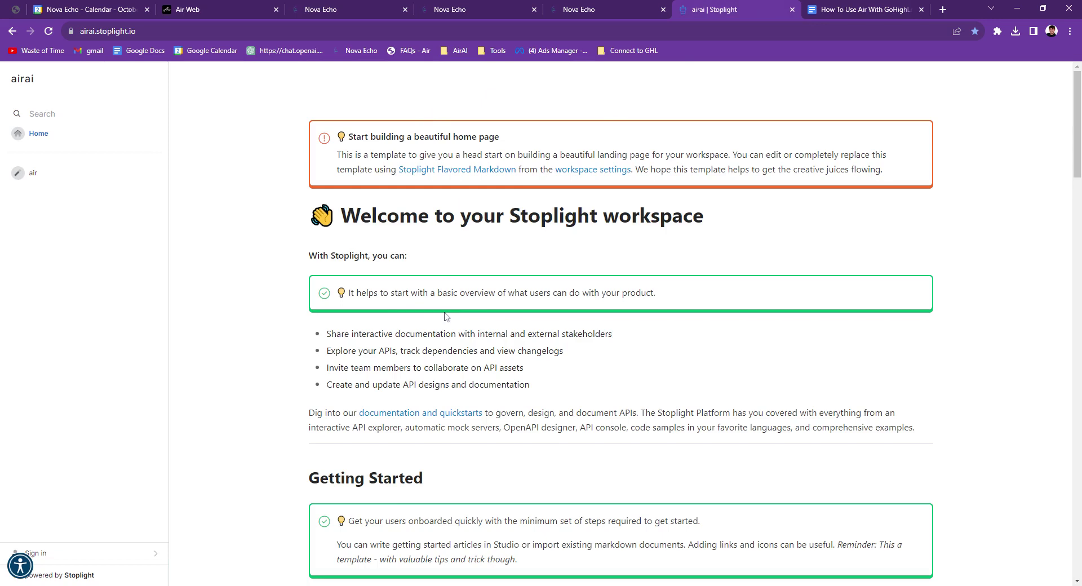
- Open the air API's 'Initiate a call' page and select its endpoint URL
click(33, 175)
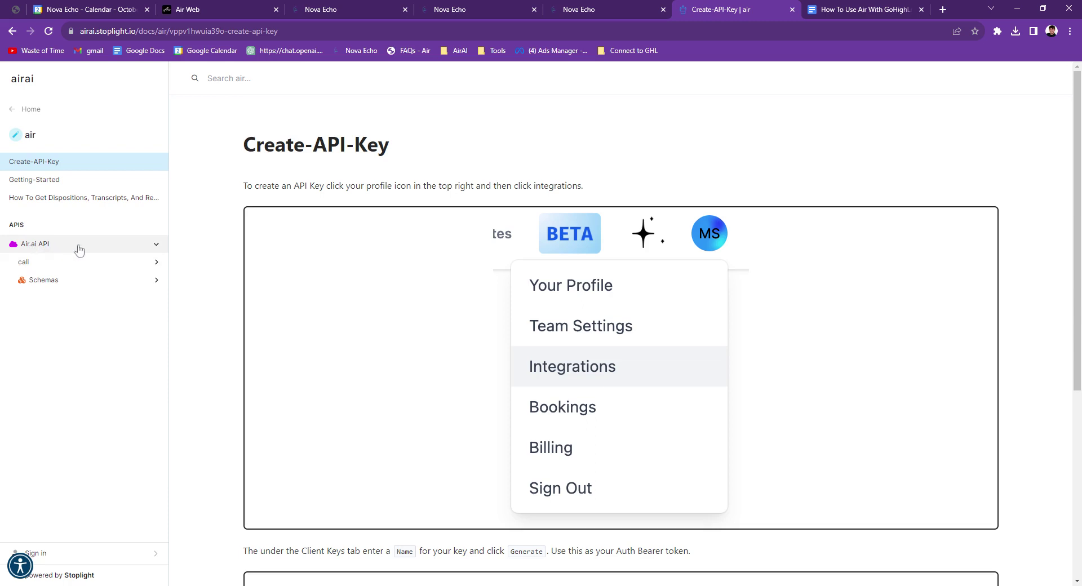
click(35, 263)
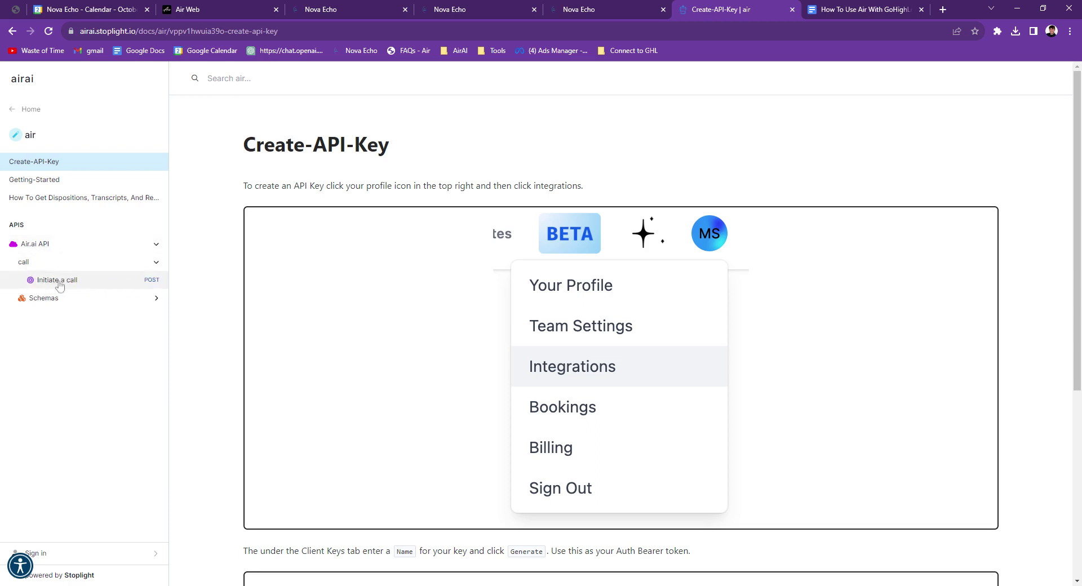
click(59, 283)
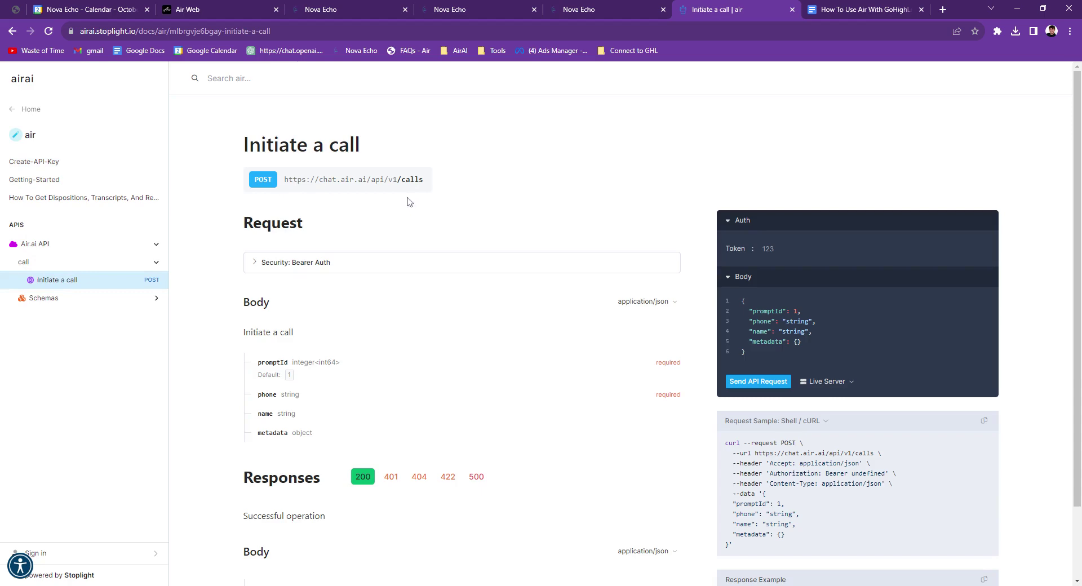
triple_click(419, 180)
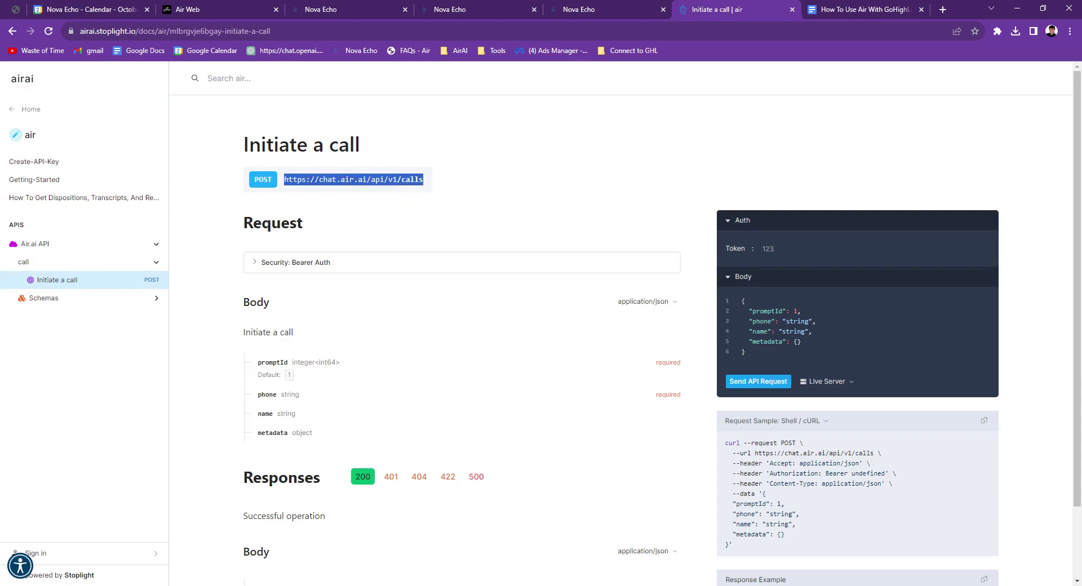
click(349, 6)
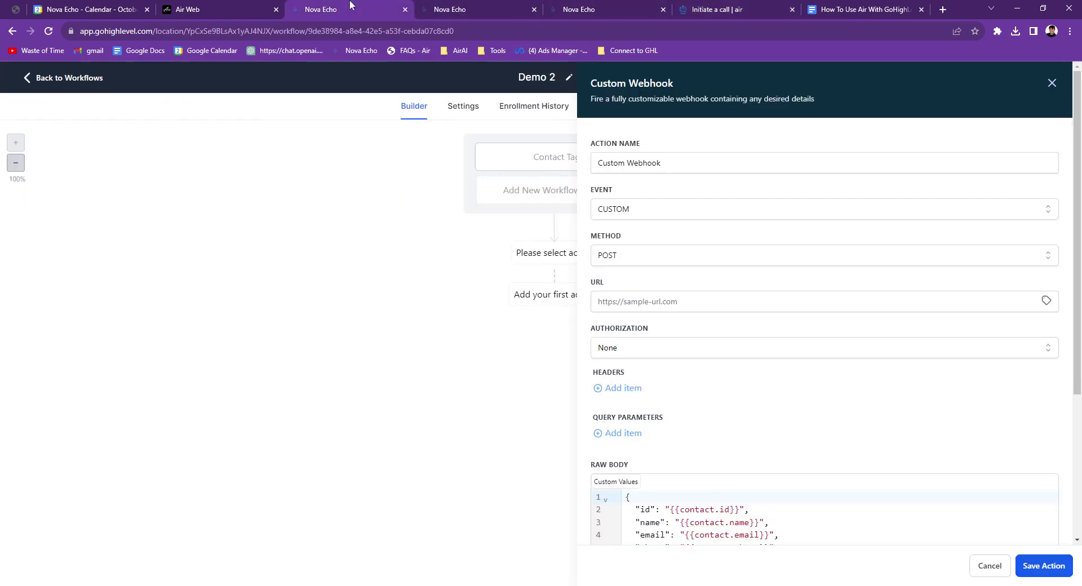
click(661, 304)
text(https://chat.air.ai/api/v1 /calls)
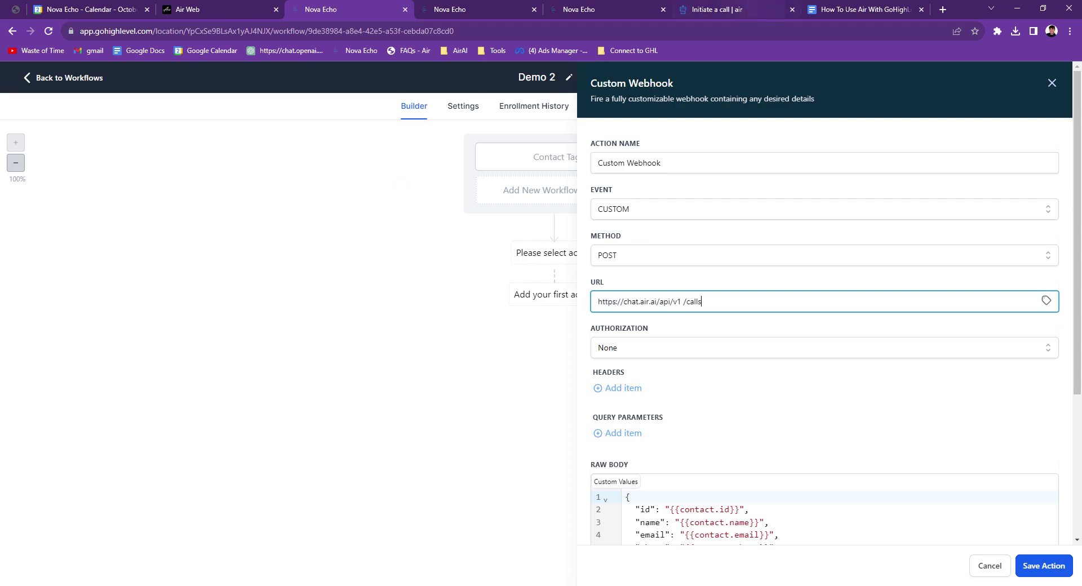
click(684, 301)
key(BackSpace)
click(720, 330)
- Set the webhook authorization to Bearer Token
click(649, 348)
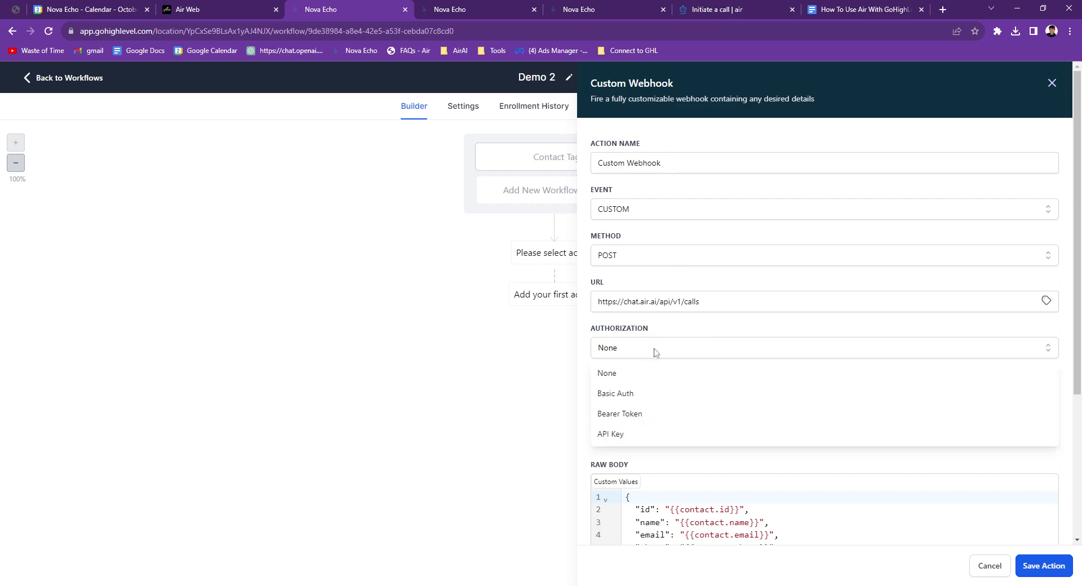
click(654, 416)
scroll(730, 331, down, 1)
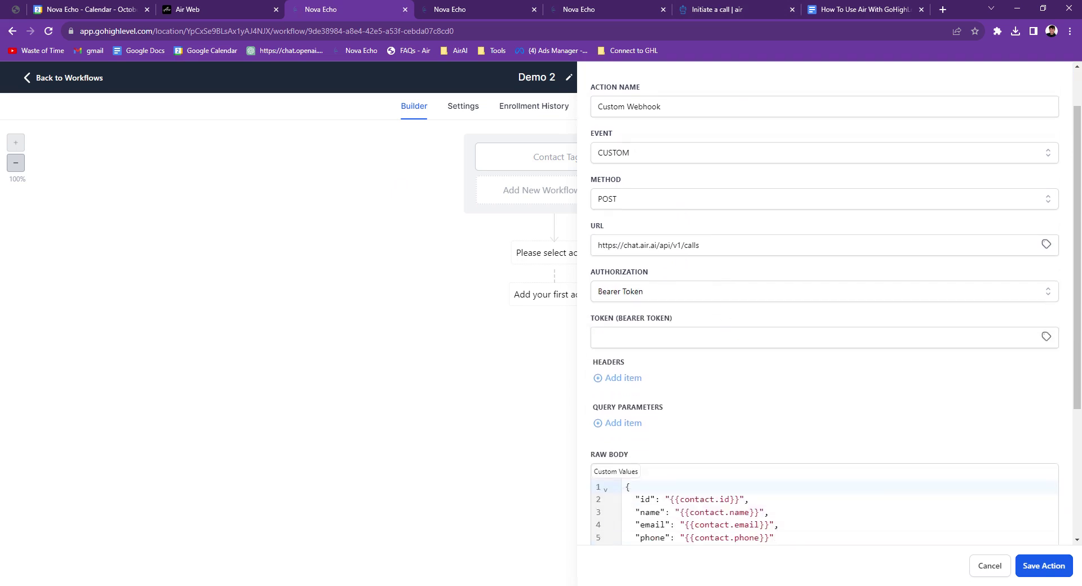
click(729, 337)
- Generate an Air.ai client API key named 'Demo' under Integrations and copy it
click(220, 9)
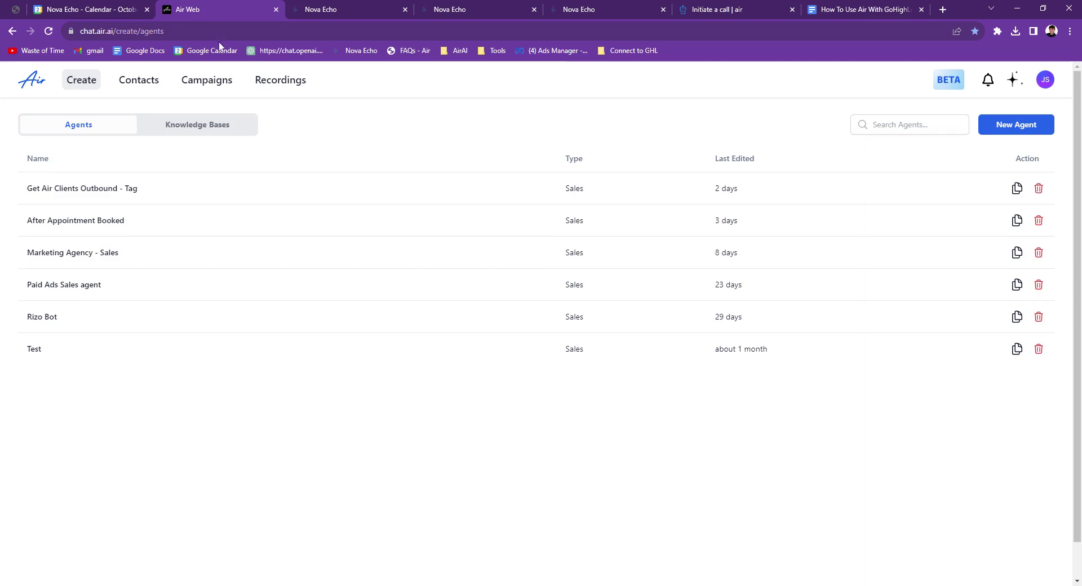
click(1044, 79)
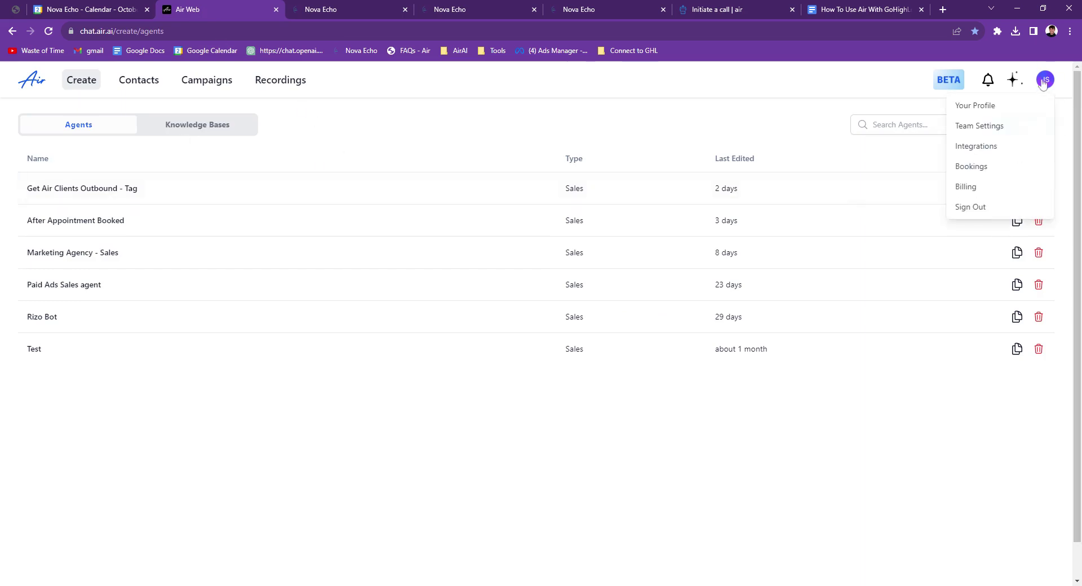
click(984, 147)
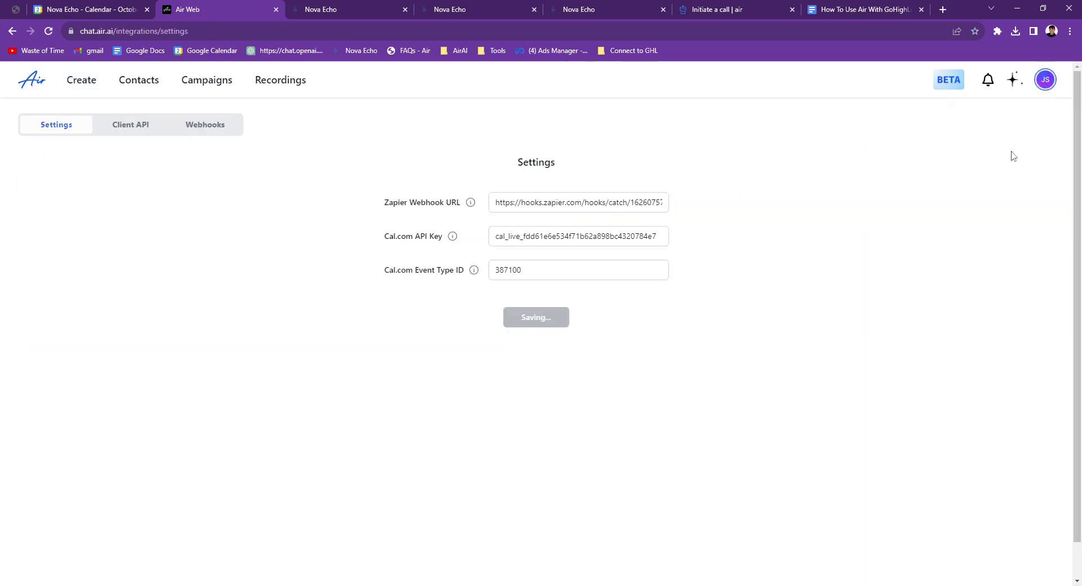
click(128, 126)
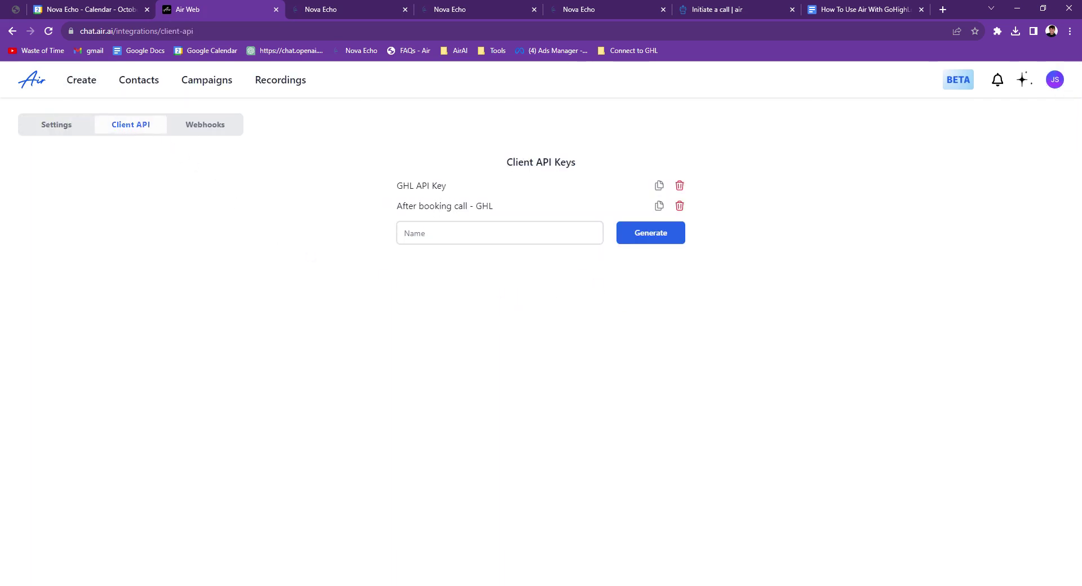
click(507, 232)
text(Demo)
click(669, 241)
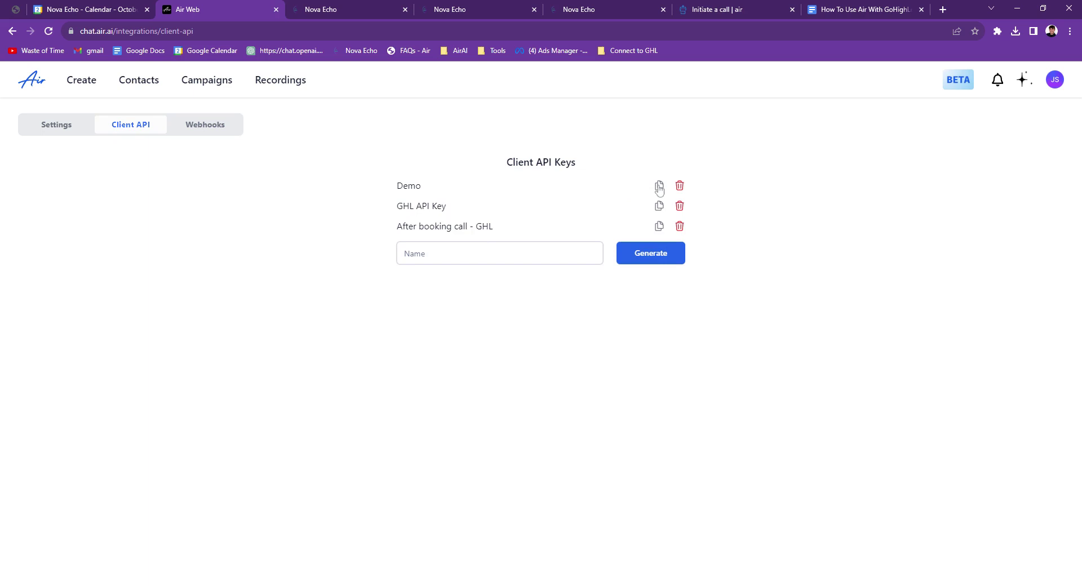
click(659, 187)
click(353, 9)
- Paste the Demo key as the webhook's bearer token, then open the Air with GoHighLevel guide
key(ctrl+v)
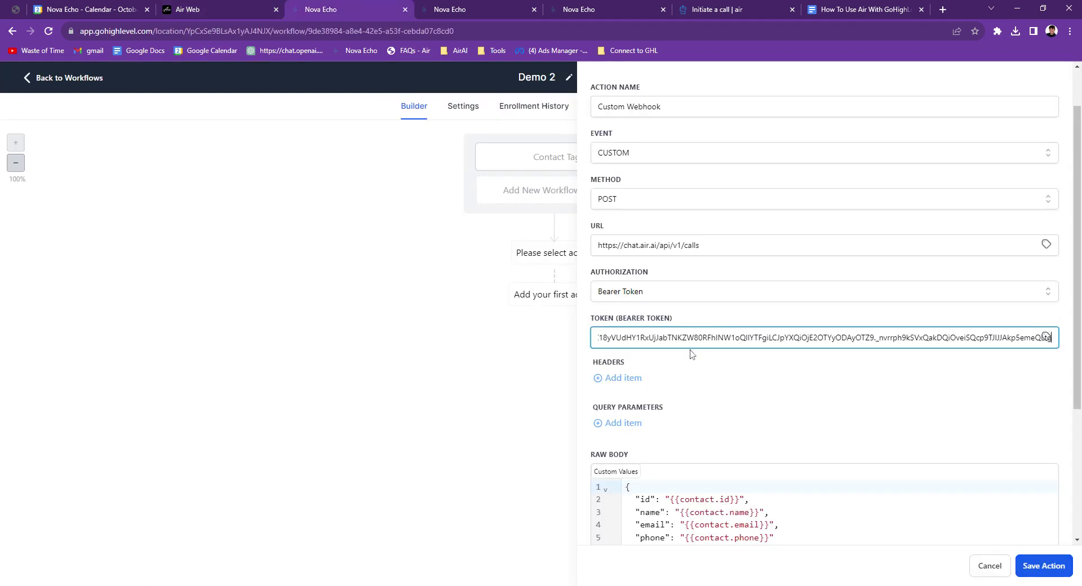
click(756, 364)
scroll(755, 364, down, 3)
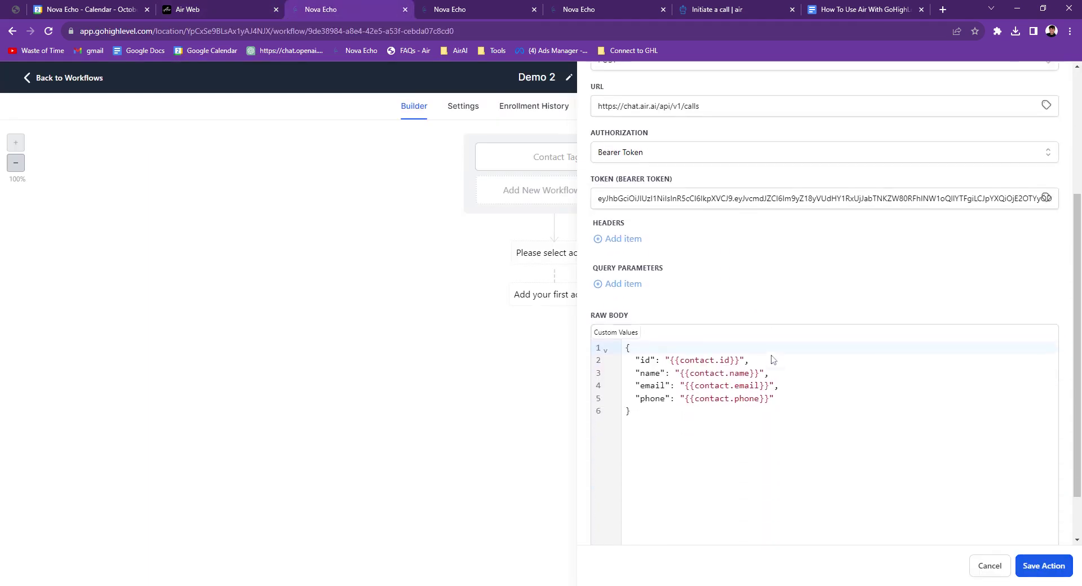
scroll(772, 359, down, 1)
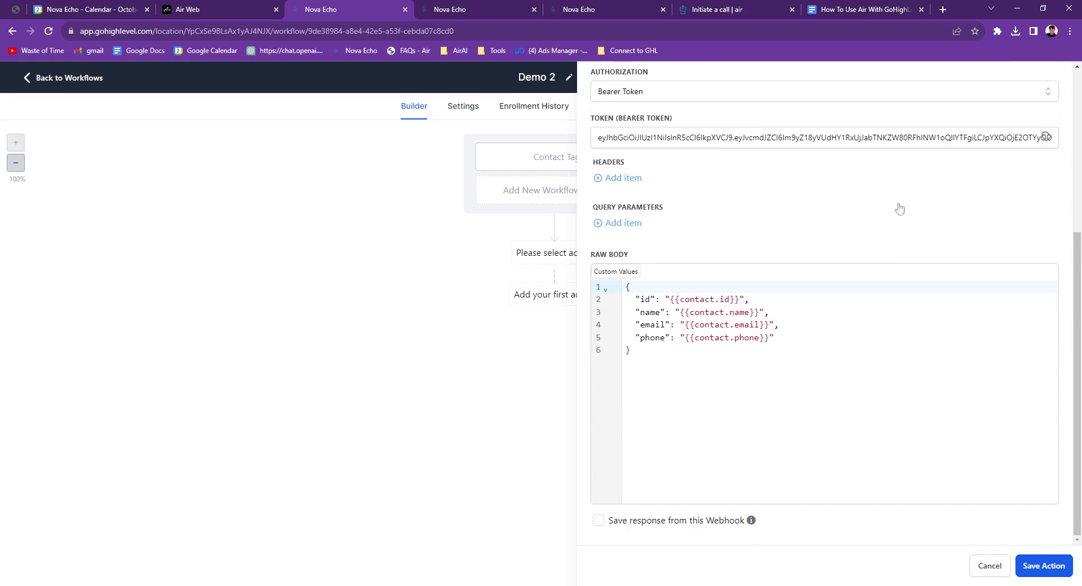
click(862, 10)
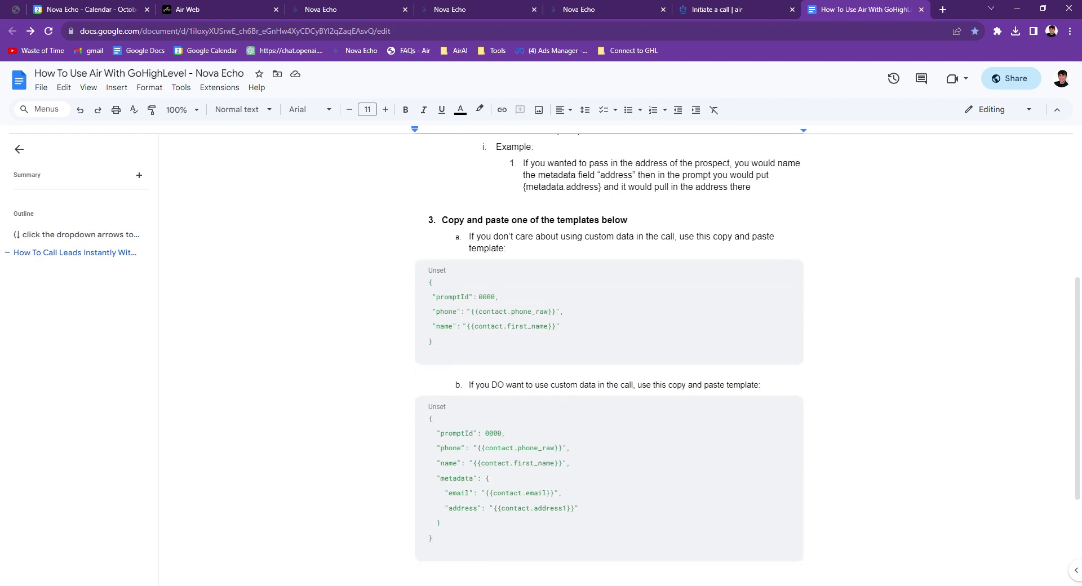
- Select and copy the custom-data JSON template from the Google Docs guide
scroll(609, 349, down, 1)
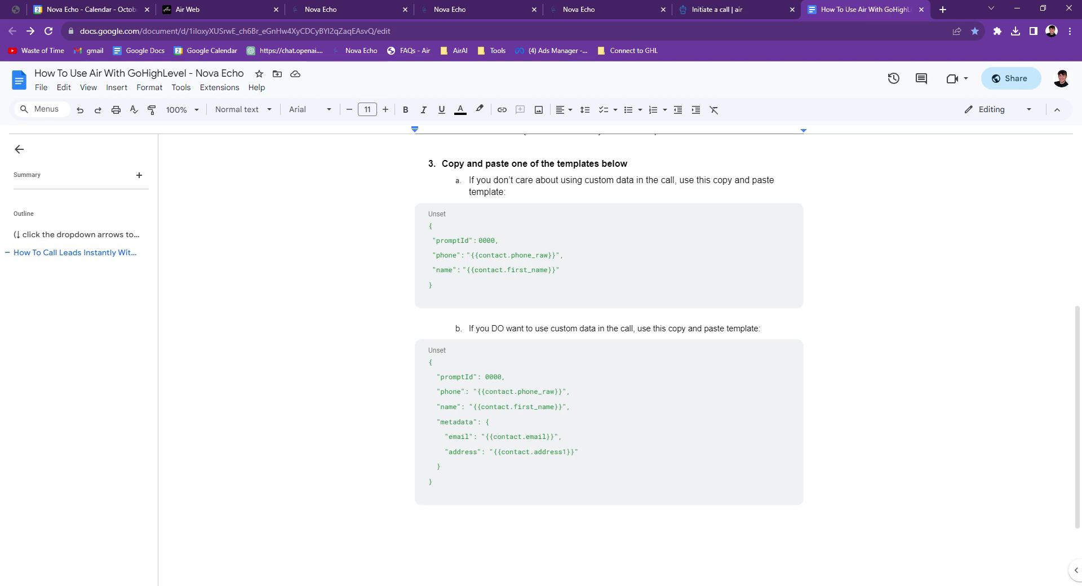
click(434, 248)
drag(510, 270, 560, 269)
click(490, 421)
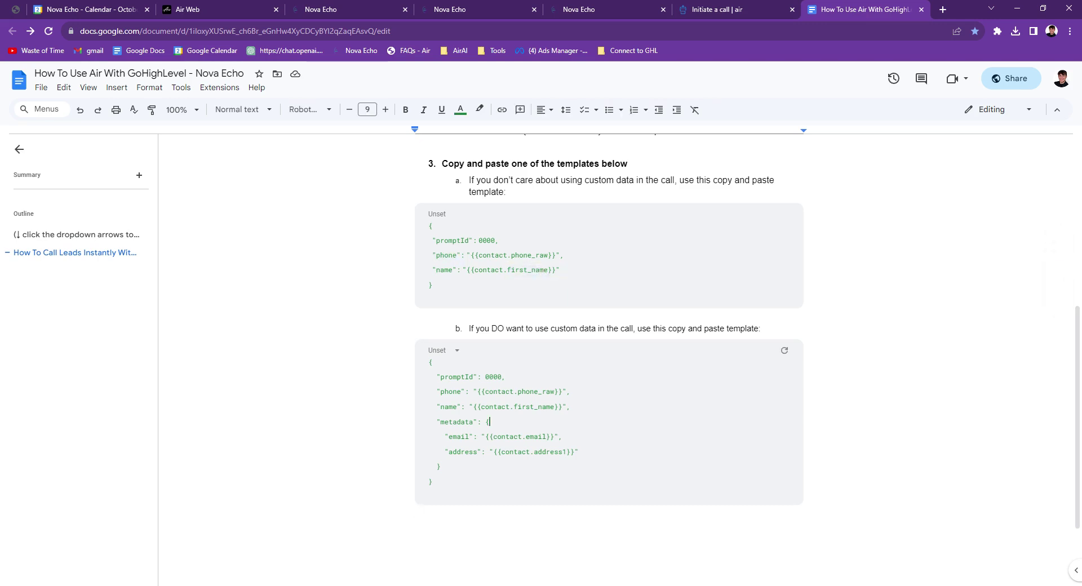
drag(437, 436, 546, 451)
click(442, 437)
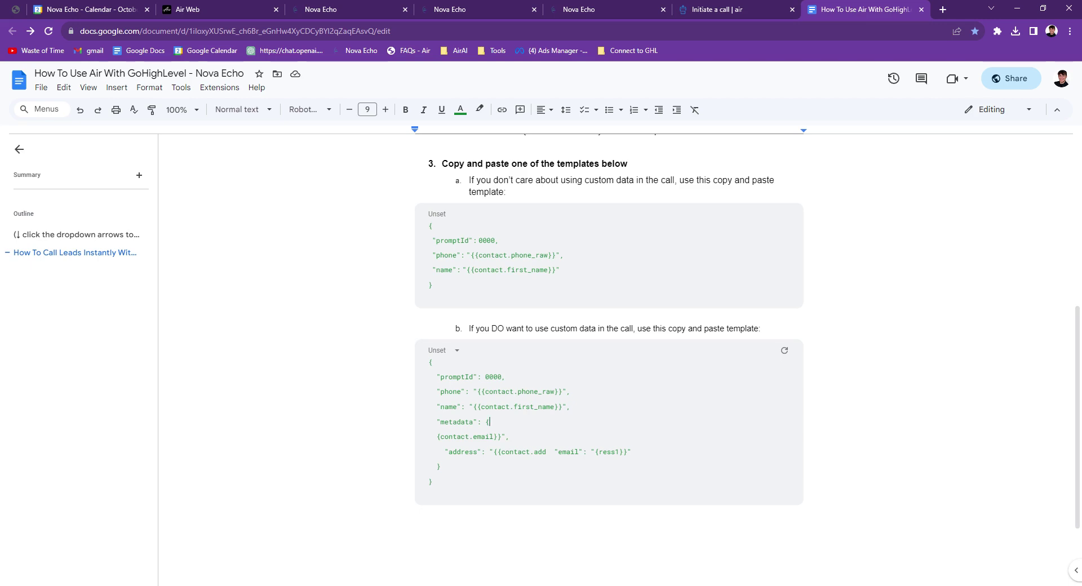
drag(428, 362, 436, 486)
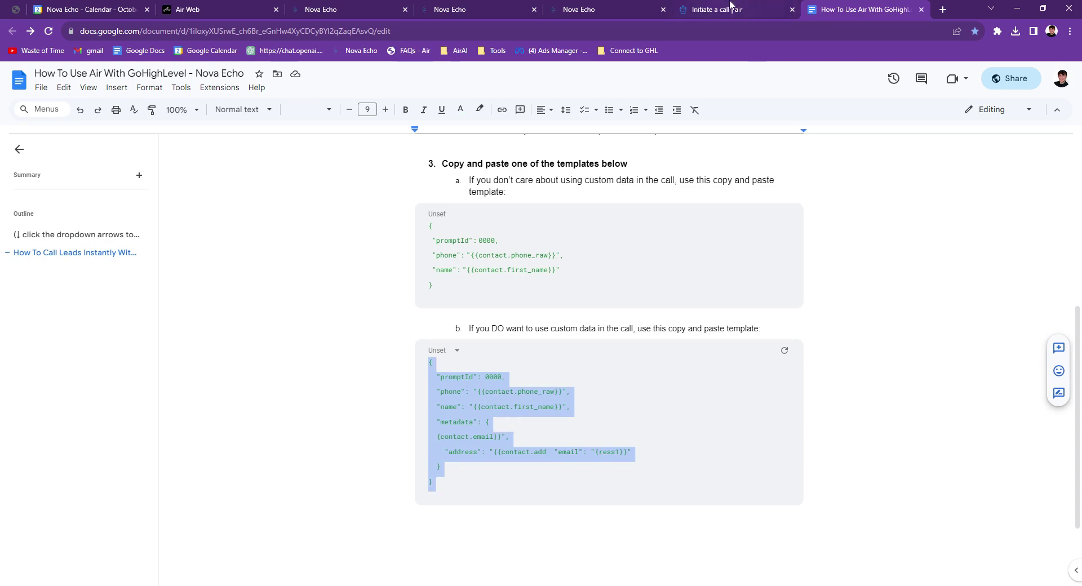
- Replace the webhook's existing raw body with the copied template
click(316, 8)
drag(849, 375, 624, 299)
key(BackSpace)
key(BackSpace)
key(BackSpace)
text({   "promptId": 0000,   "phone": "{{contact.phone_raw}}",   "name": "{{contact.first_name}}",   "metadata": {     "email": "{{contact.email}}",     "address": "{{contact.address1}}"   } })
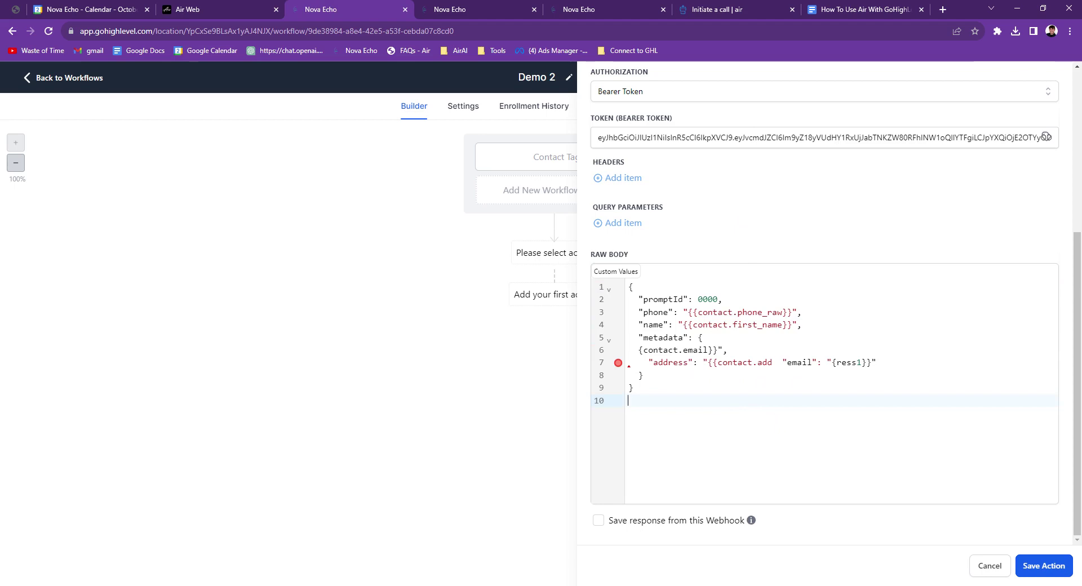
- Check the raw body's closing braces and promptId line, then return to Air.ai
click(632, 388)
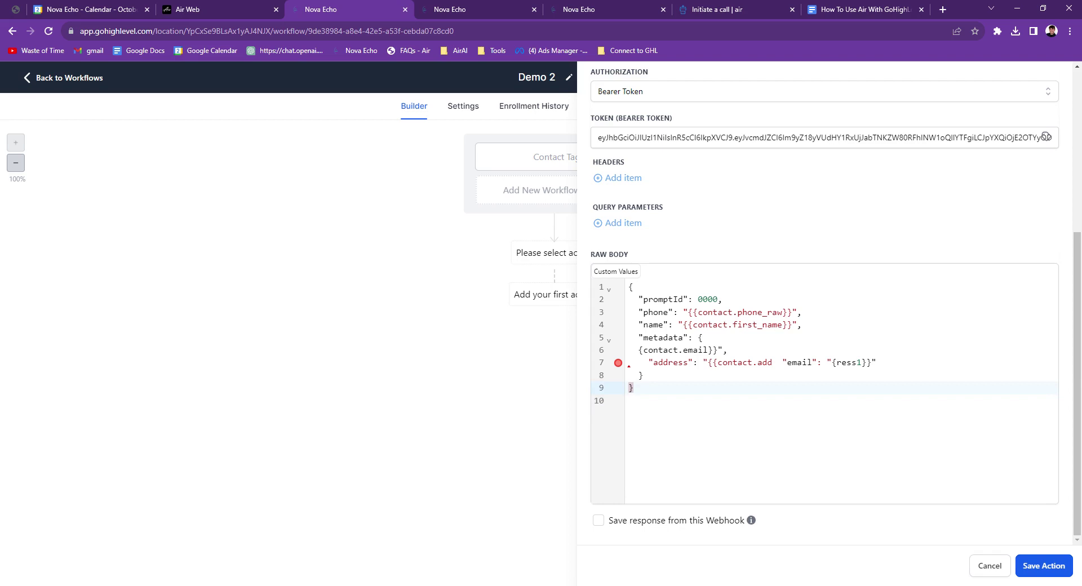
click(642, 375)
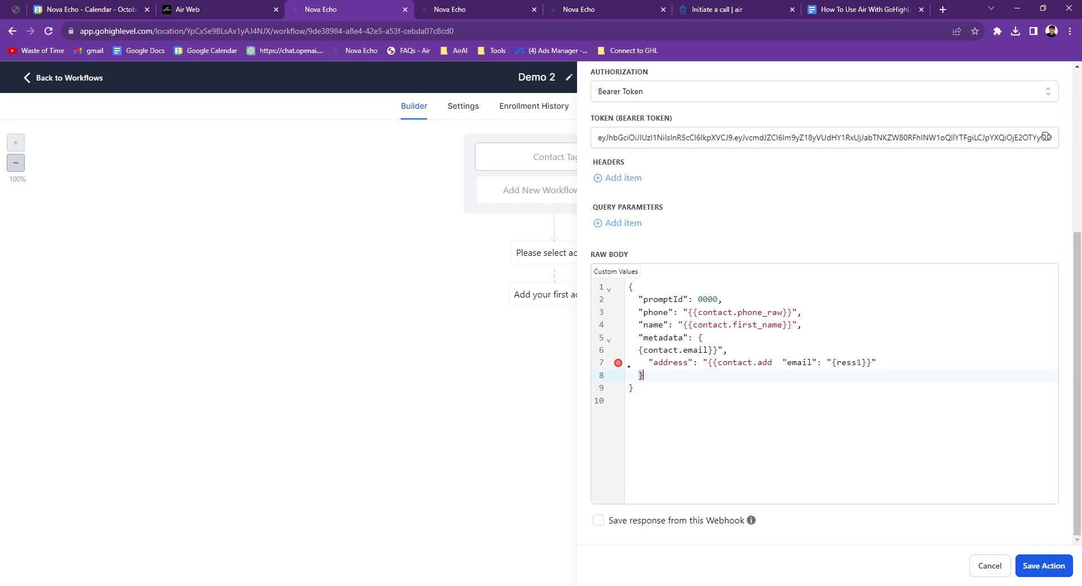
click(723, 299)
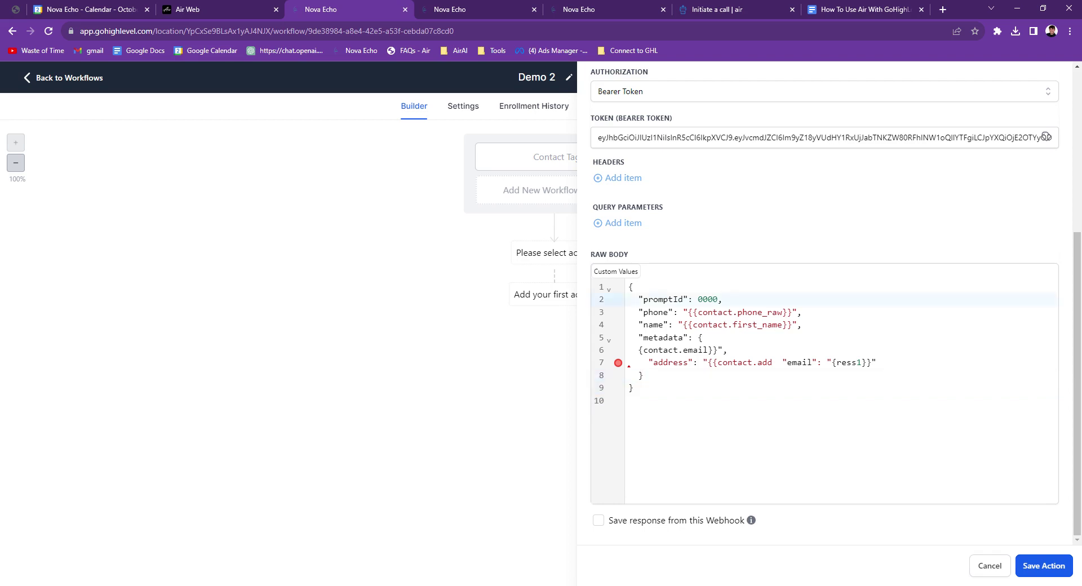
click(248, 8)
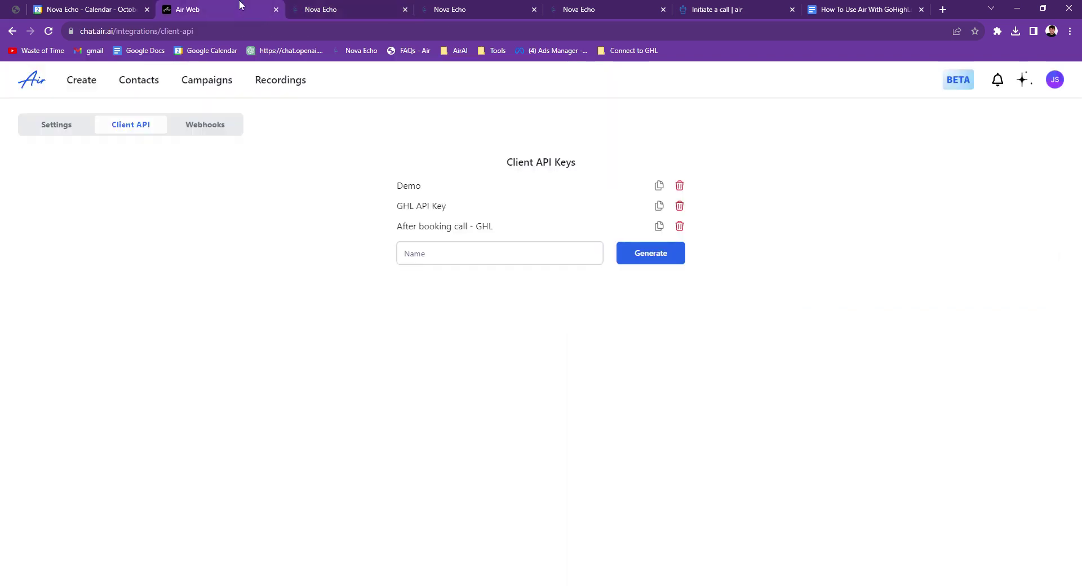
- Open the Test agent and select its ID 5852 in the page address
click(95, 79)
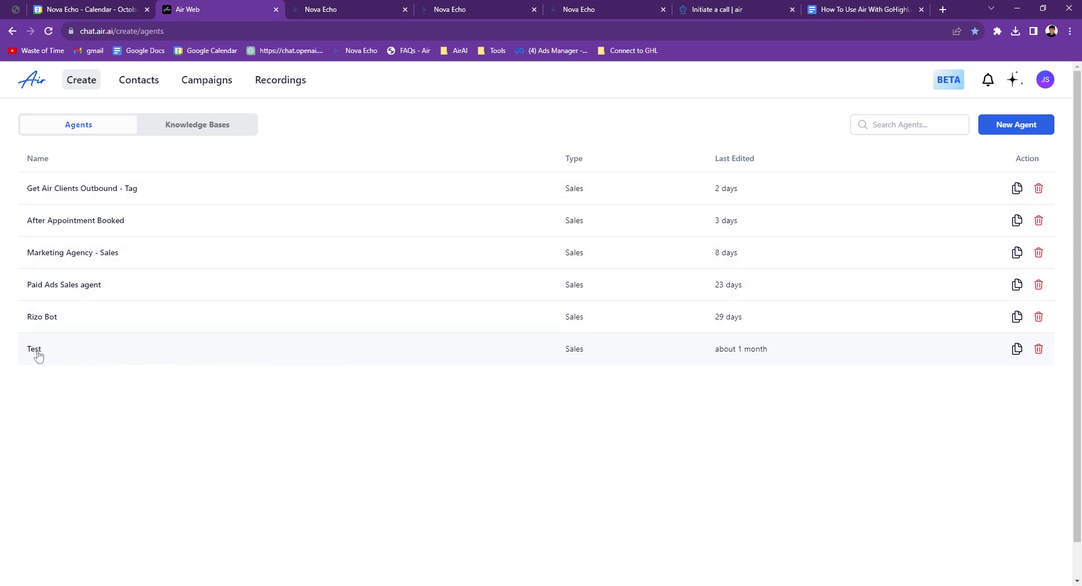
click(35, 350)
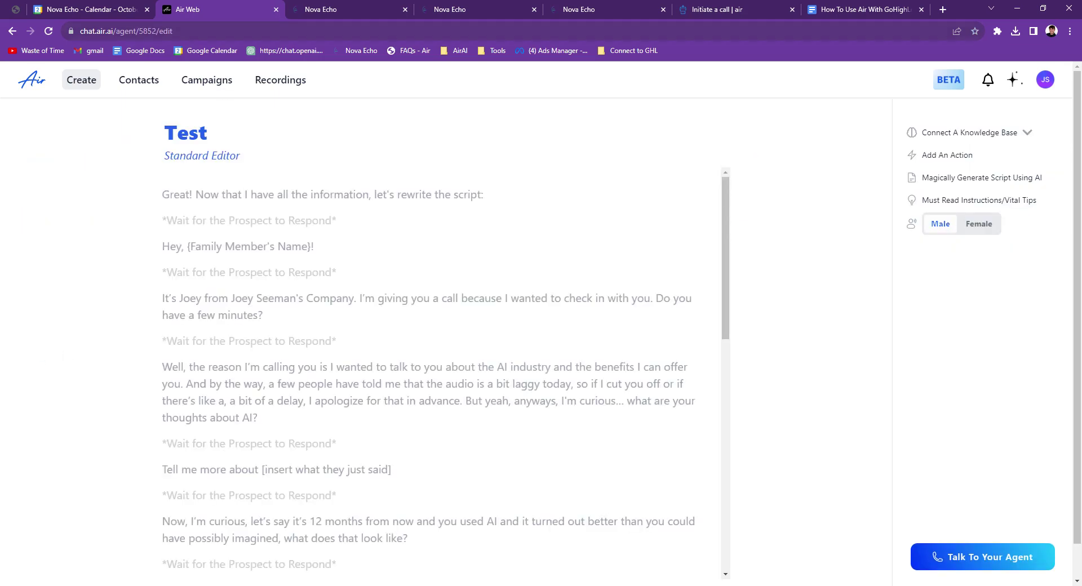
click(152, 31)
double_click(173, 31)
key(ctrl+c)
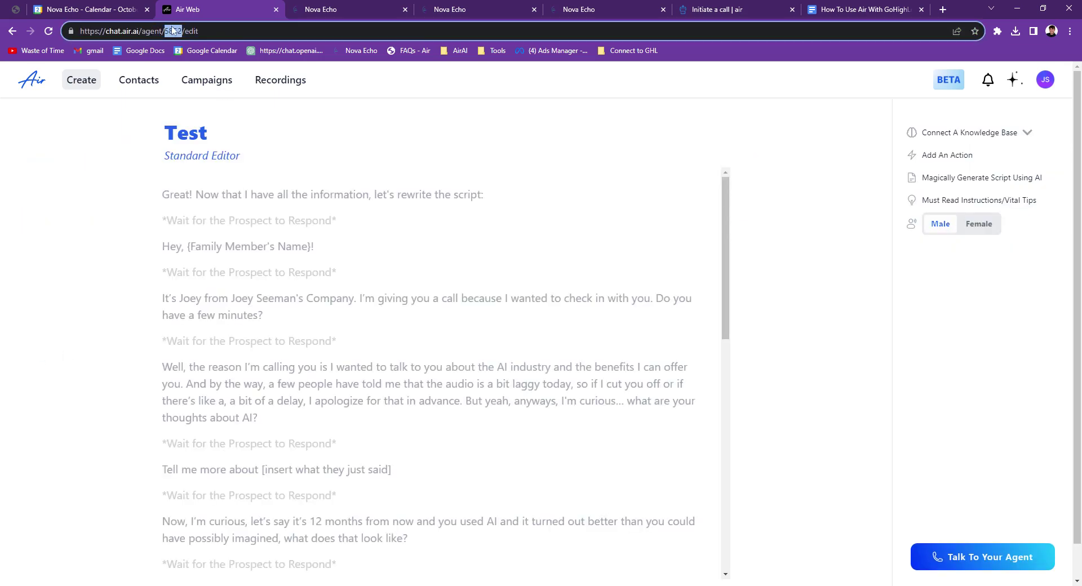
- Replace promptId 0000 with 5852 in the raw body and save the webhook action
click(338, 9)
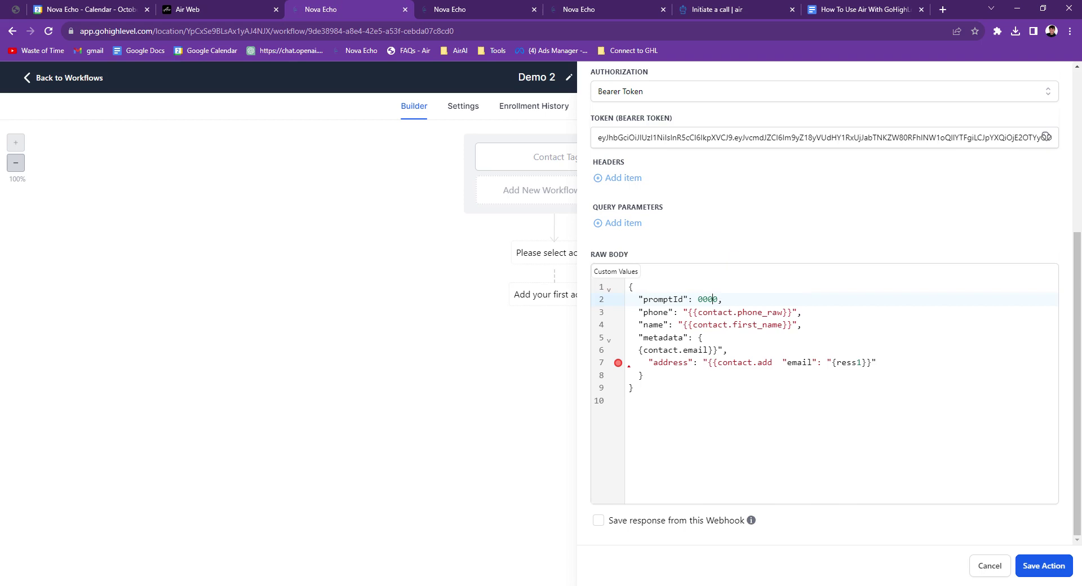
double_click(706, 300)
key(ctrl+v)
click(1054, 574)
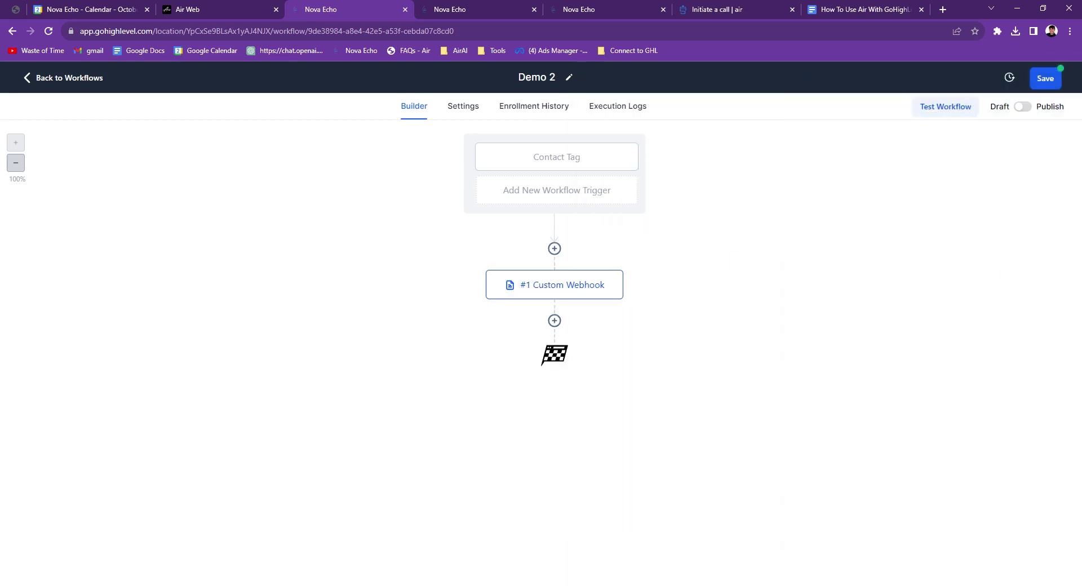
- Save and publish the Demo 2 workflow, then go back to the workflow list
click(1058, 82)
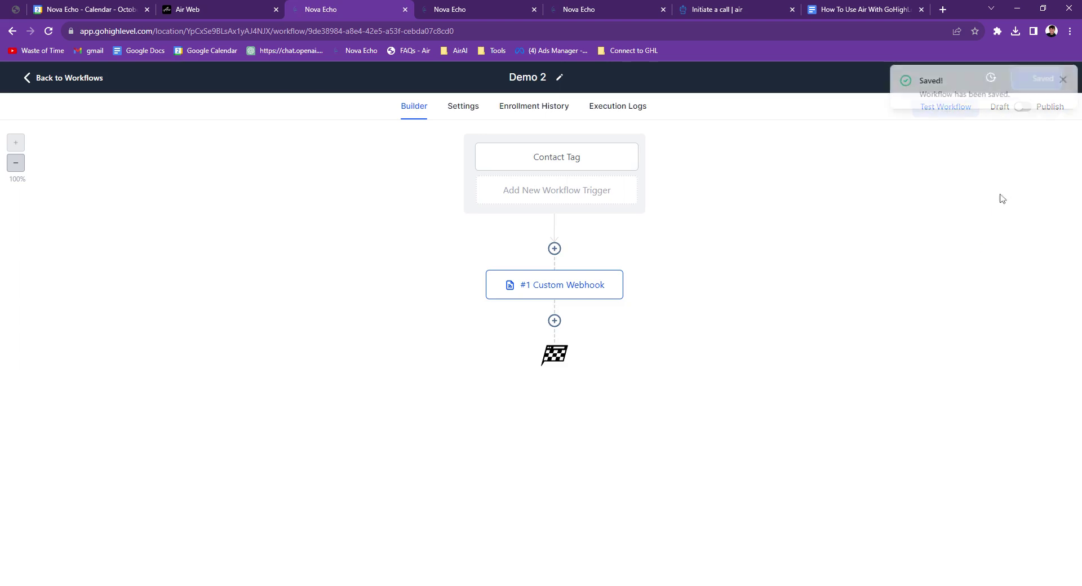
click(1061, 82)
click(1023, 106)
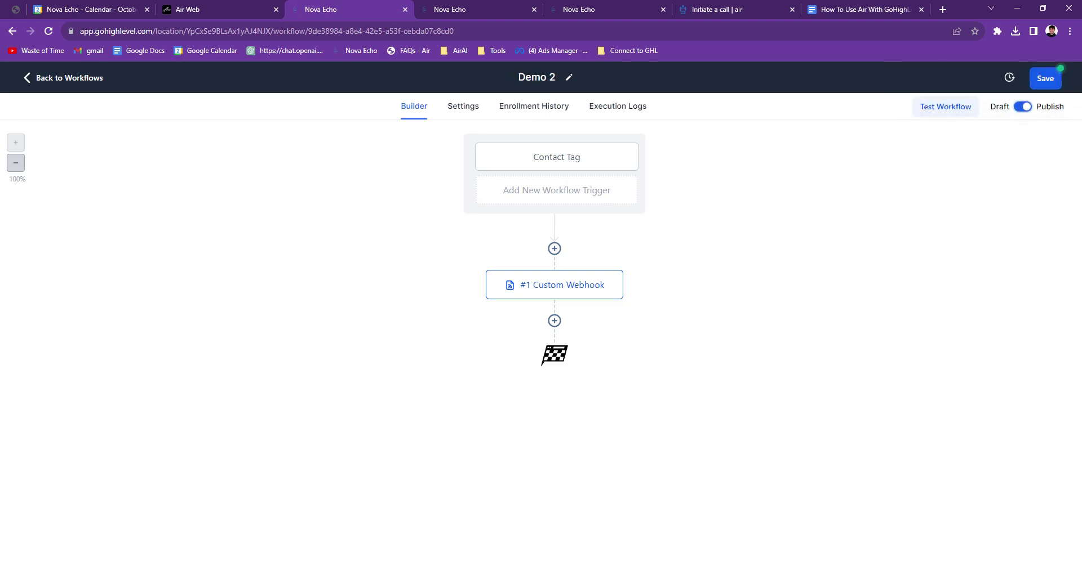
click(1046, 82)
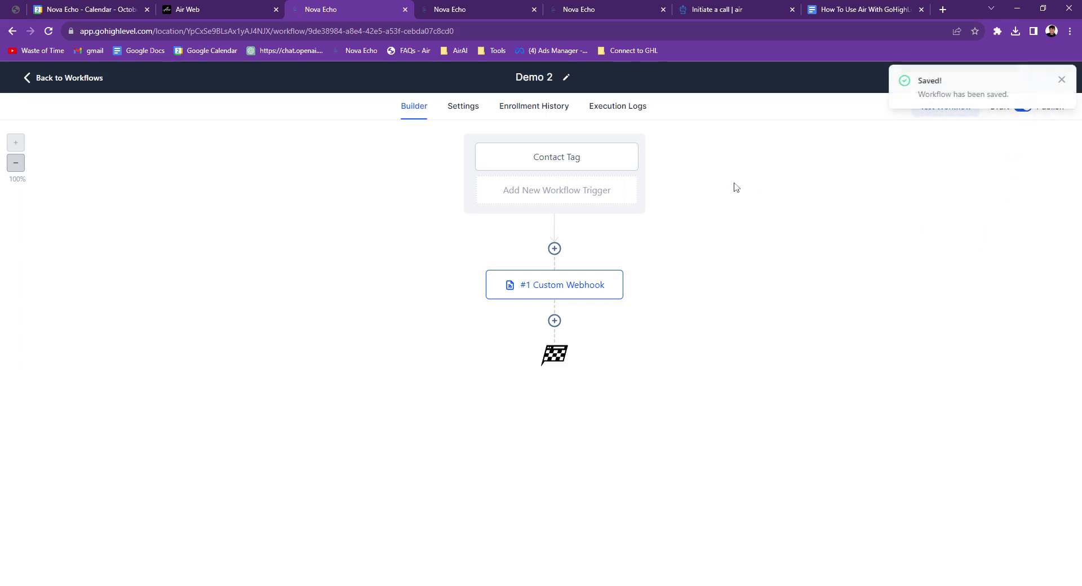
click(77, 79)
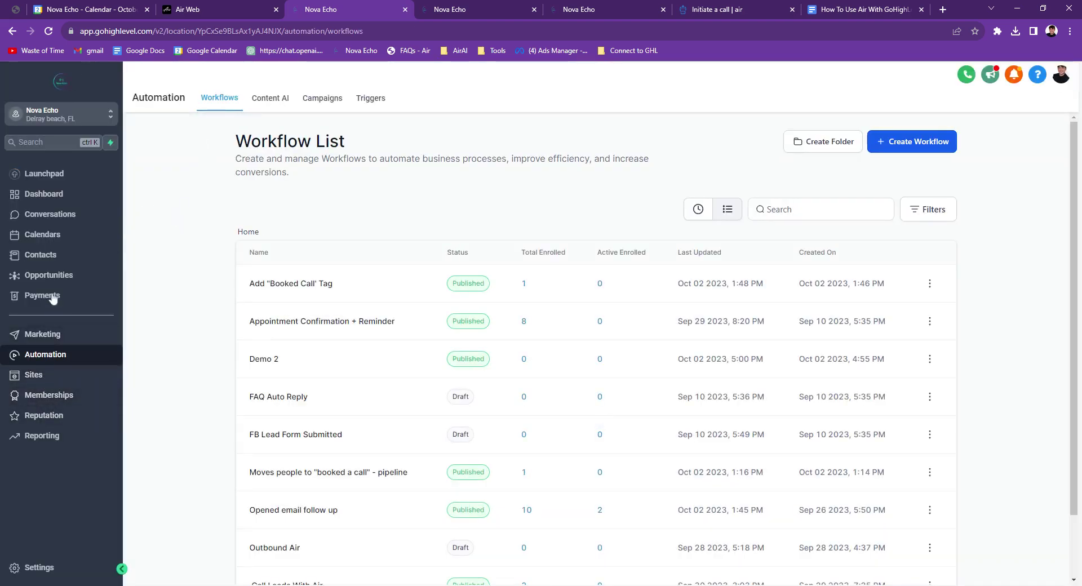
- Search Contacts for the demo contact by first name and open their full record
click(56, 258)
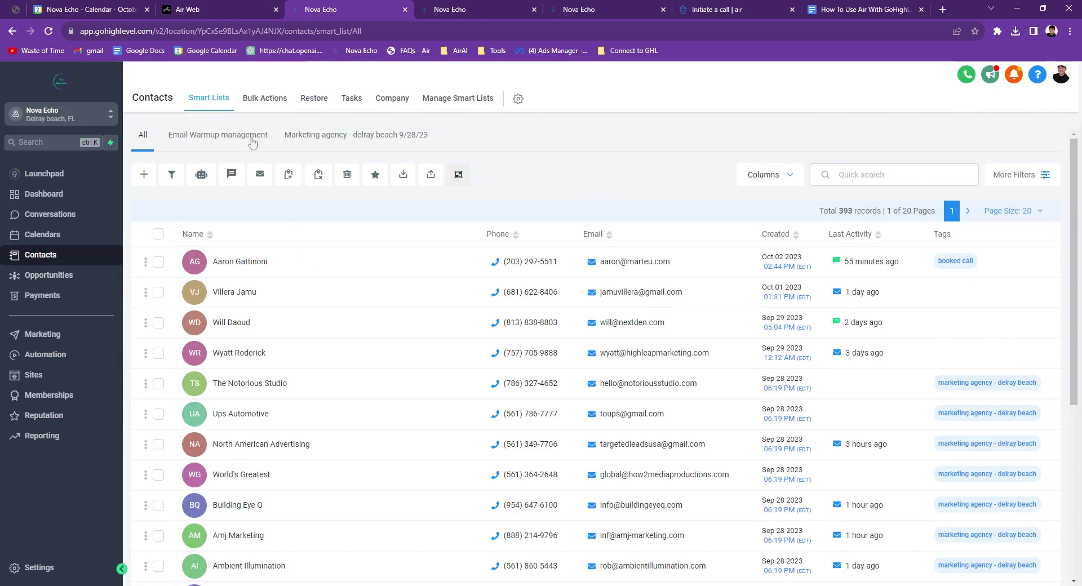
click(894, 175)
text(joey)
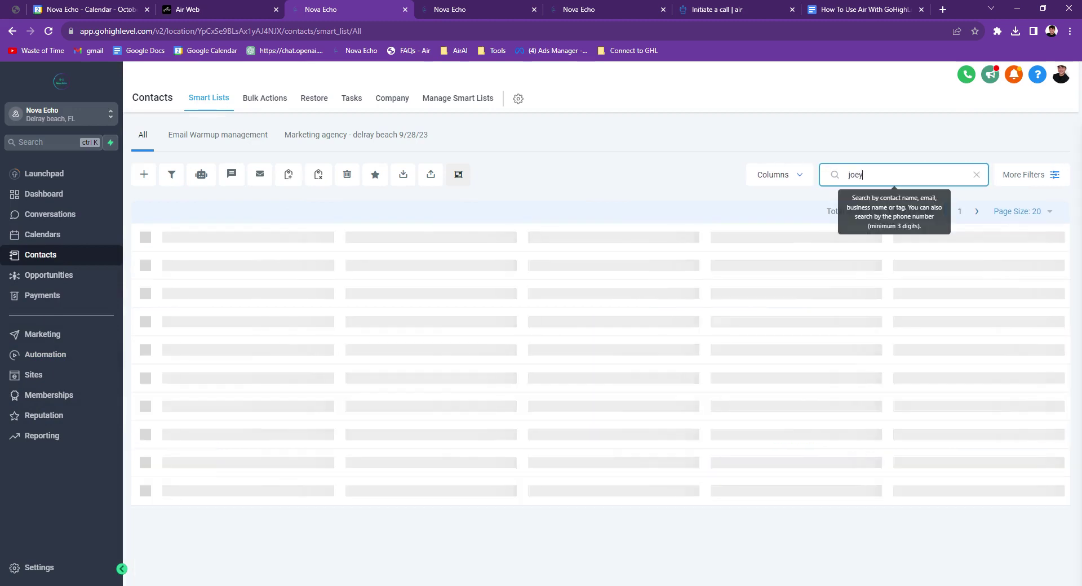
click(283, 256)
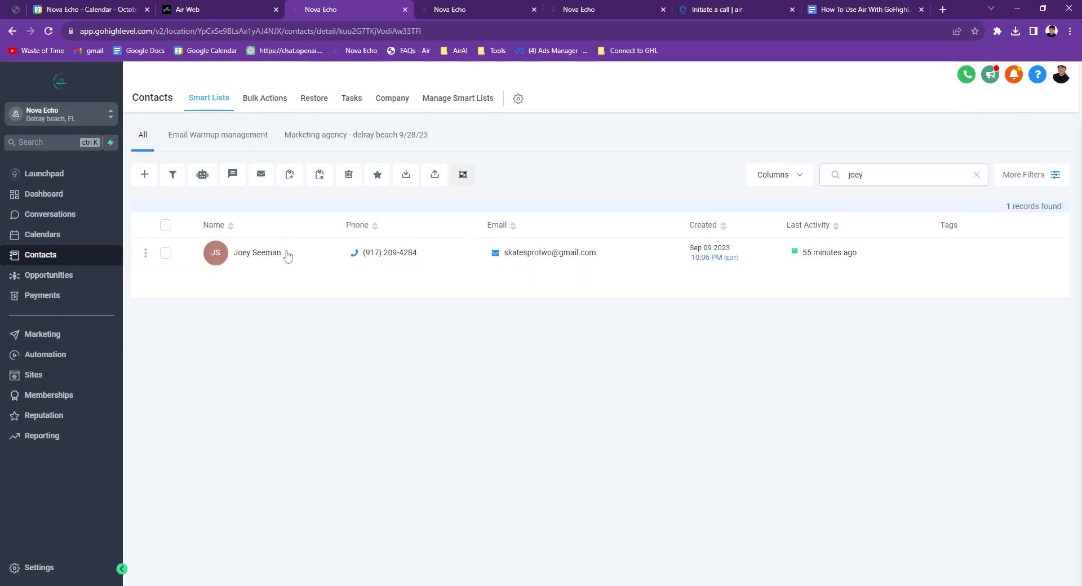
- Add the 'demo' tag to the contact and bring up the Appointment Confirmation + Reminder workflow
scroll(338, 324, down, 3)
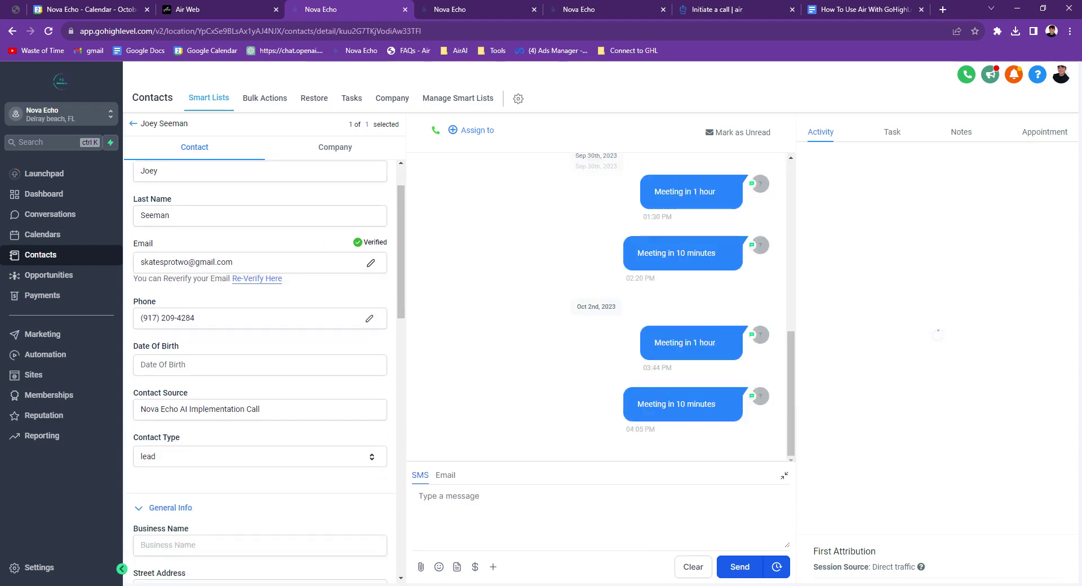
scroll(241, 381, down, 3)
scroll(241, 382, down, 2)
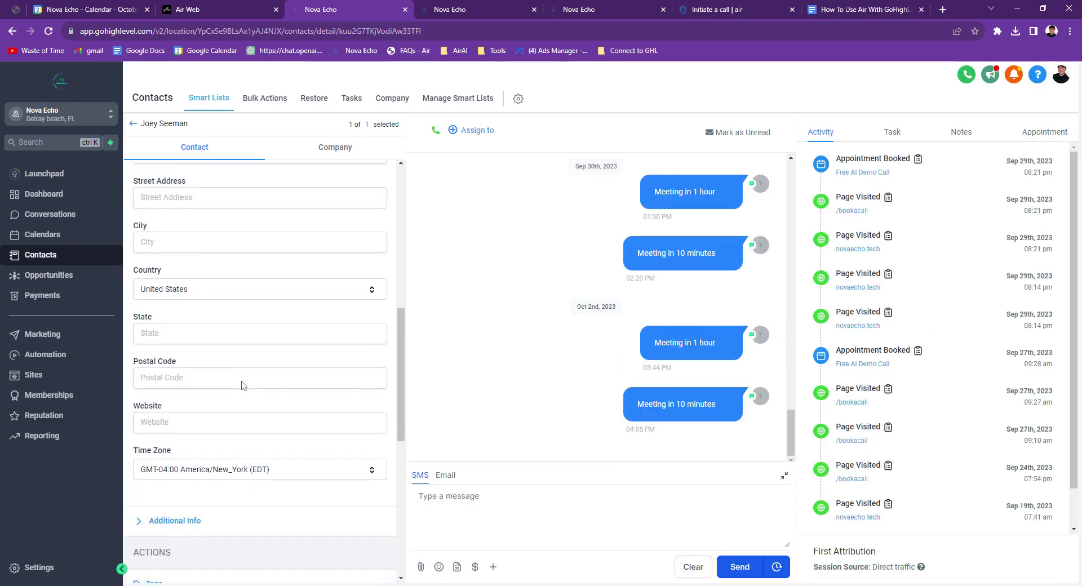
scroll(241, 381, up, 4)
scroll(249, 409, down, 5)
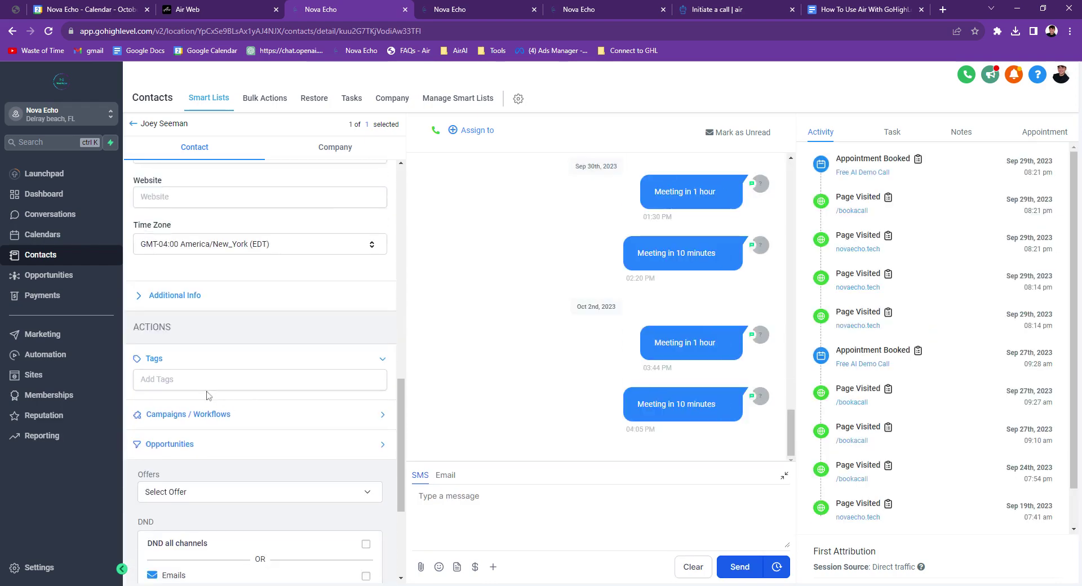
click(209, 381)
click(169, 451)
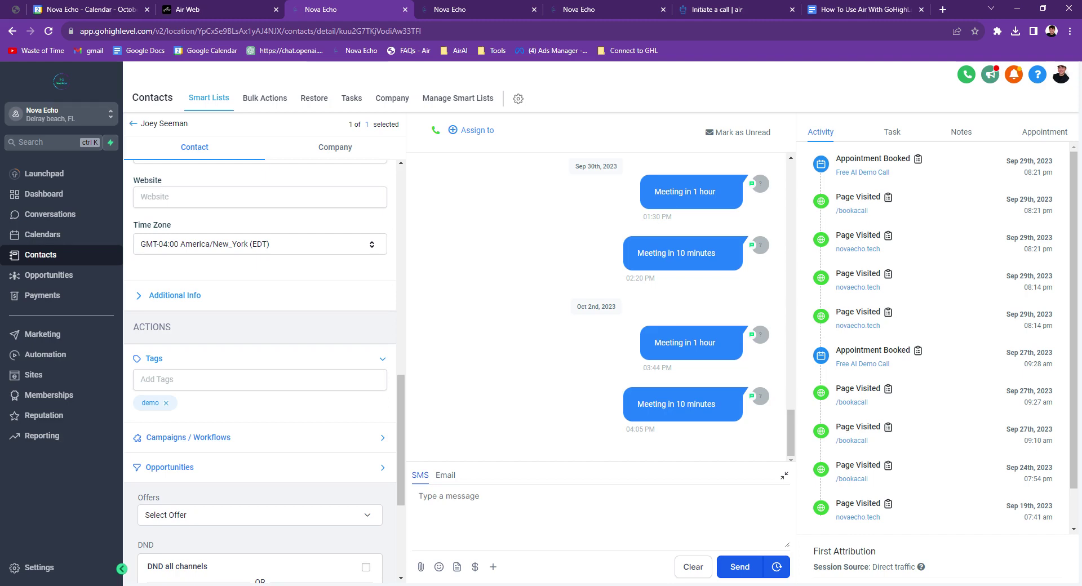
key(ctrl+5)
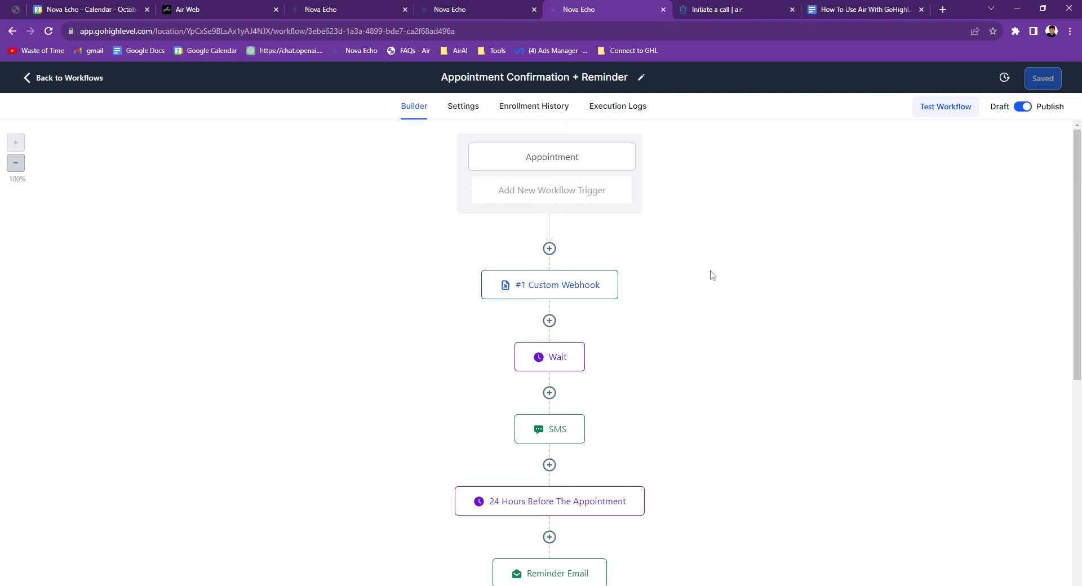
- Review the Appointment trigger filters (confirmed status, Free AI Demo Call calendar) and cancel unchanged
click(545, 159)
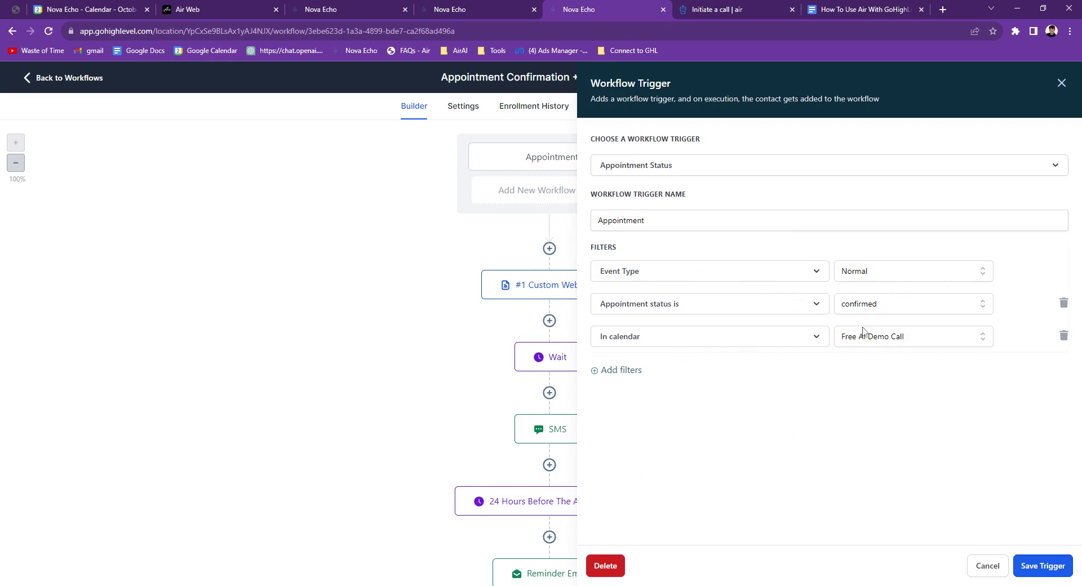
click(986, 565)
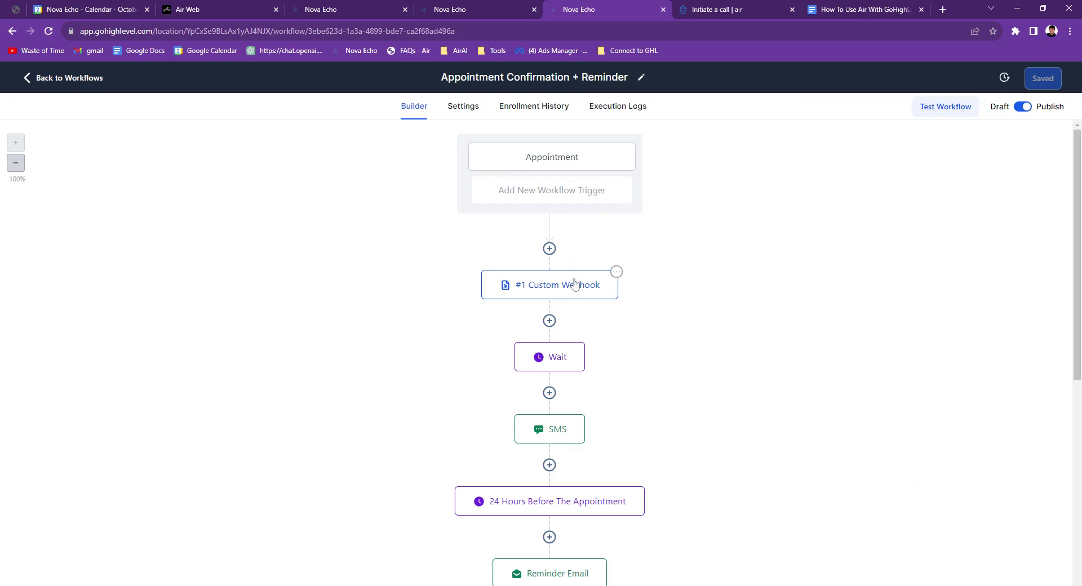
click(84, 9)
- Delete the Demo client API key in Air.ai Integrations, keeping GHL API Key and After booking call - GHL
click(236, 9)
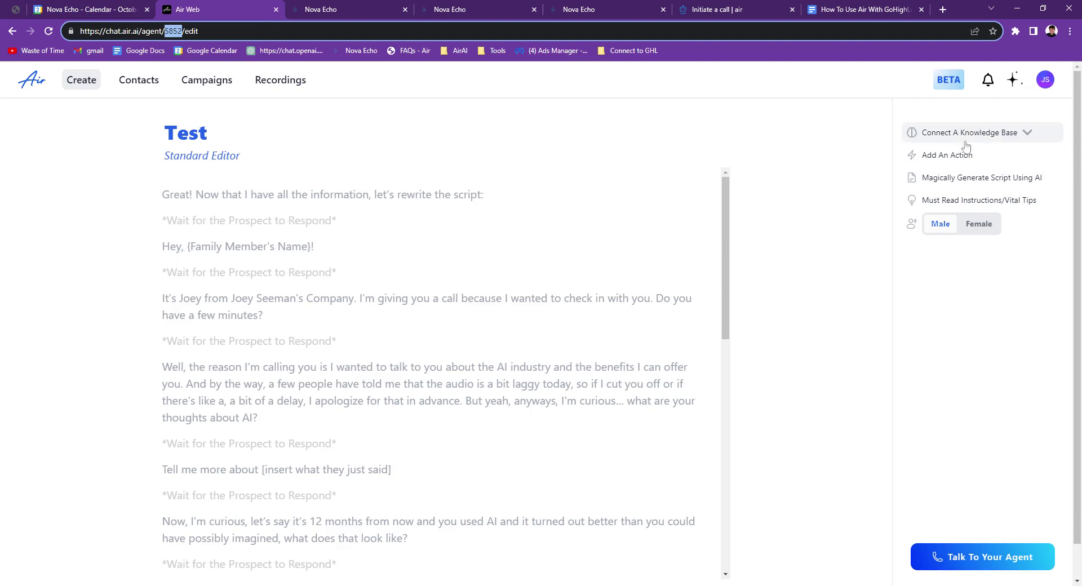
click(1045, 80)
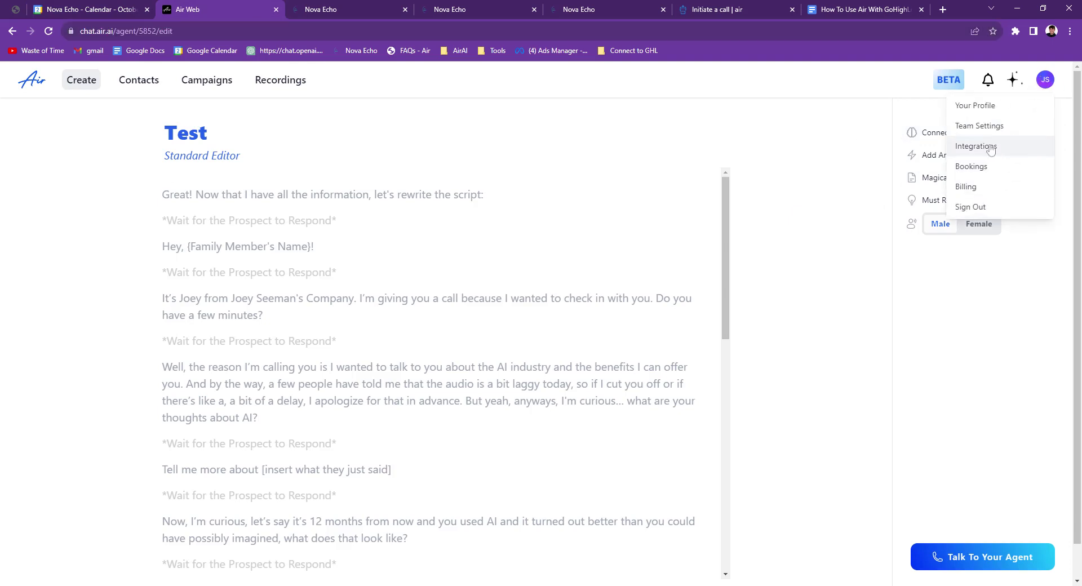
click(131, 125)
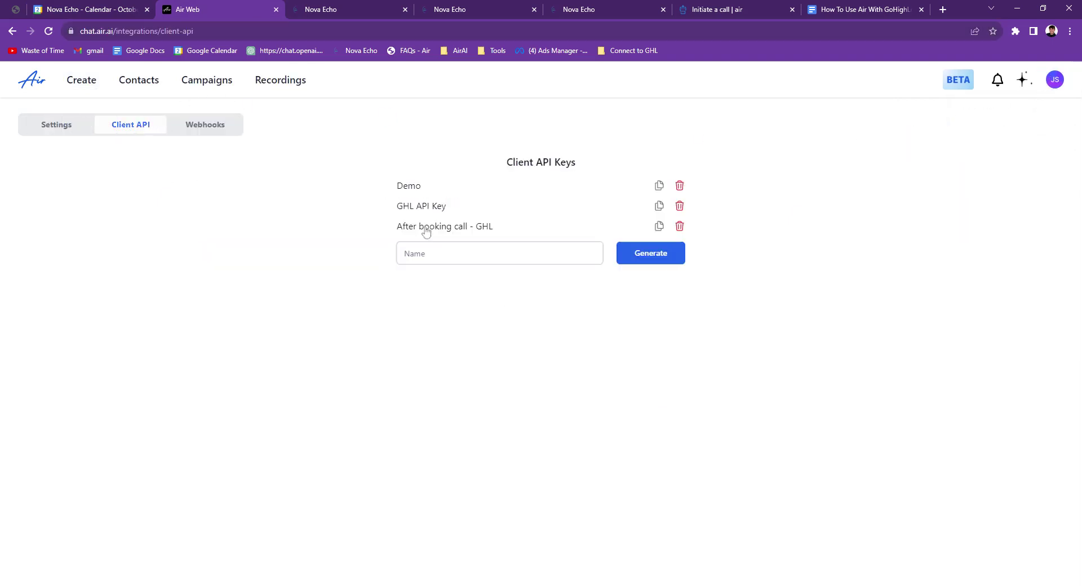
click(680, 186)
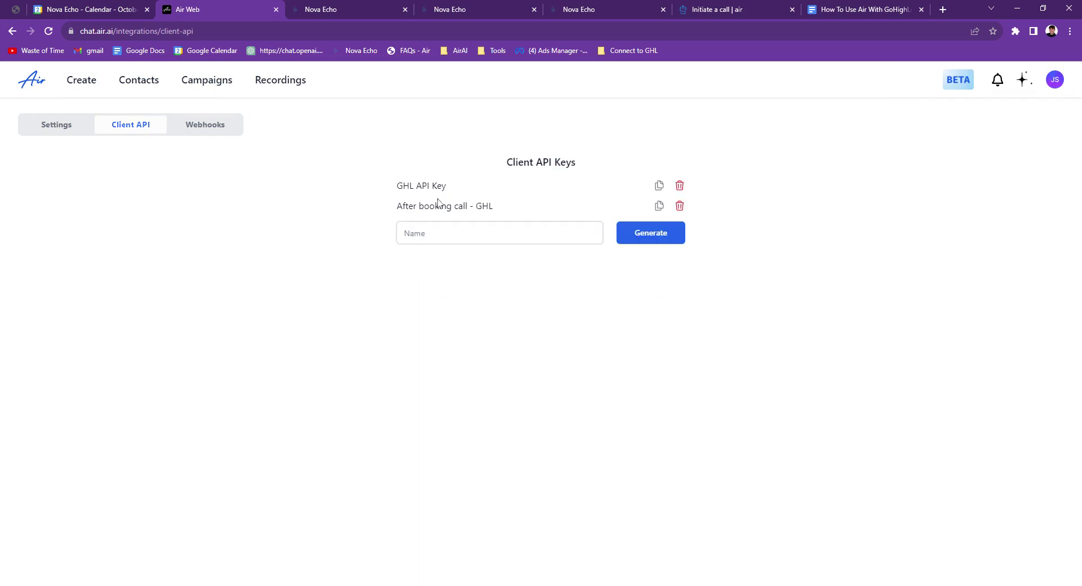
- Return to the Appointment Confirmation + Reminder workflow and inspect the Wait and SMS steps unchanged
drag(396, 206, 481, 206)
click(342, 7)
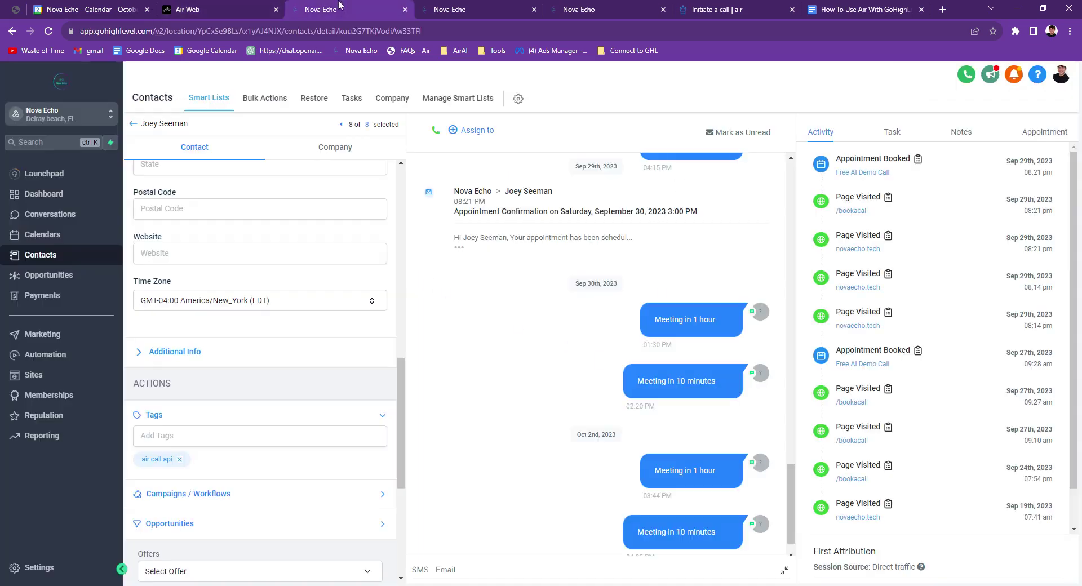
click(509, 6)
click(566, 6)
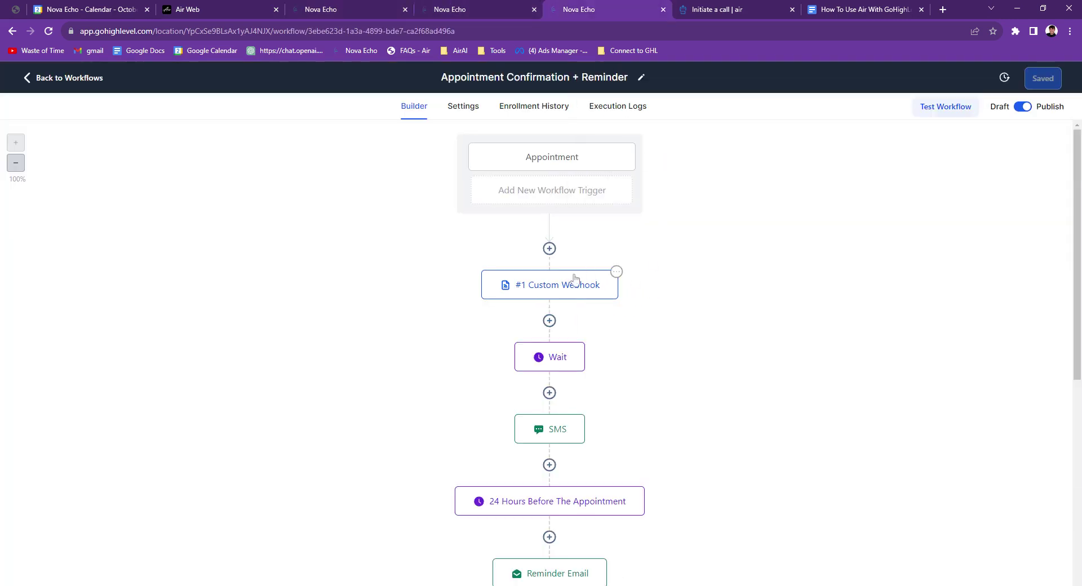
click(564, 357)
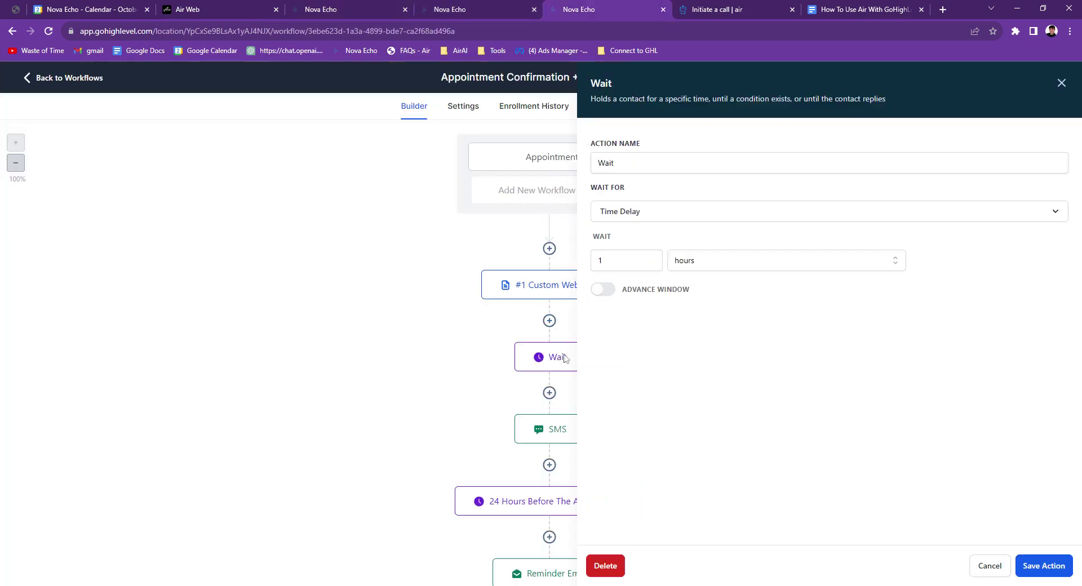
click(1061, 83)
scroll(613, 287, down, 3)
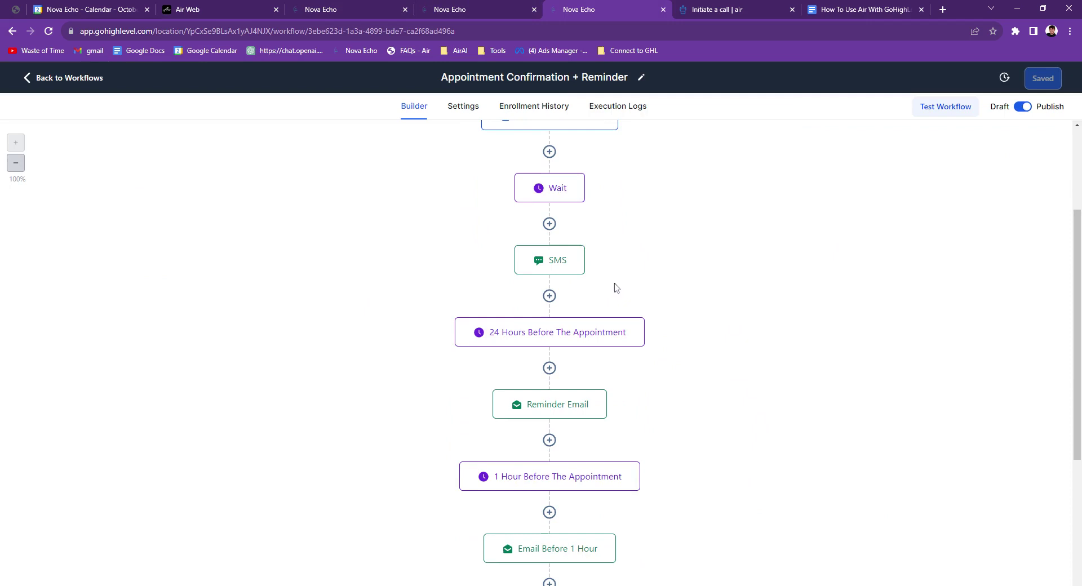
click(553, 265)
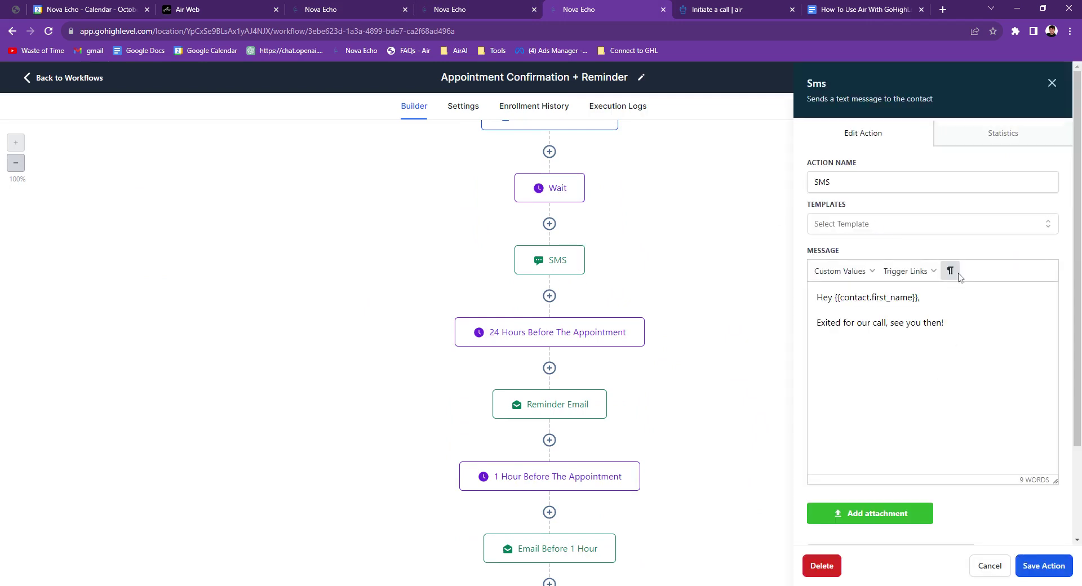
click(1052, 84)
- Inspect the Internal Notification step unchanged, then go to Air.ai's agents list
scroll(696, 335, down, 2)
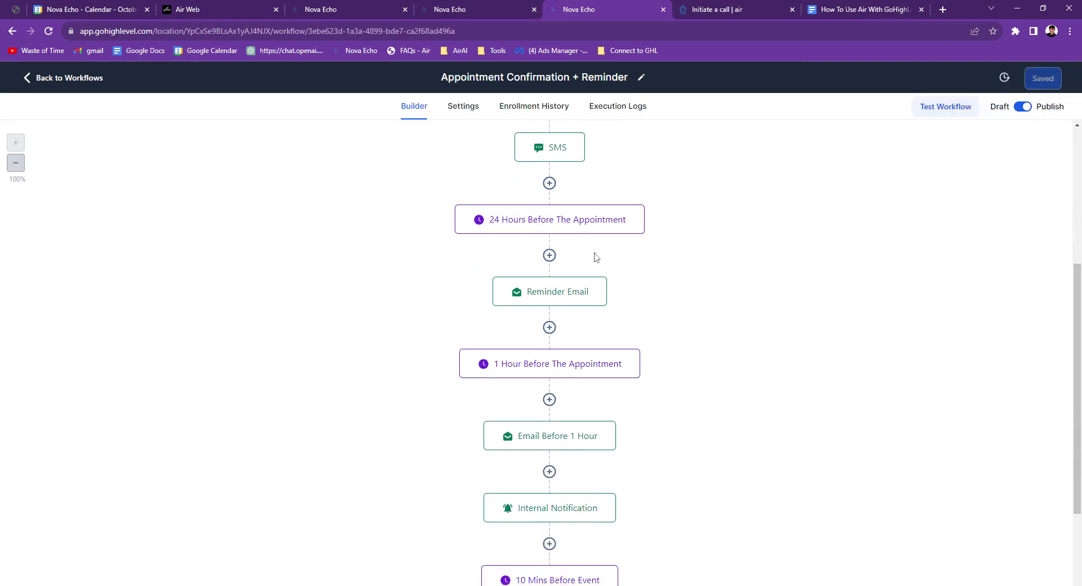
scroll(586, 304, down, 2)
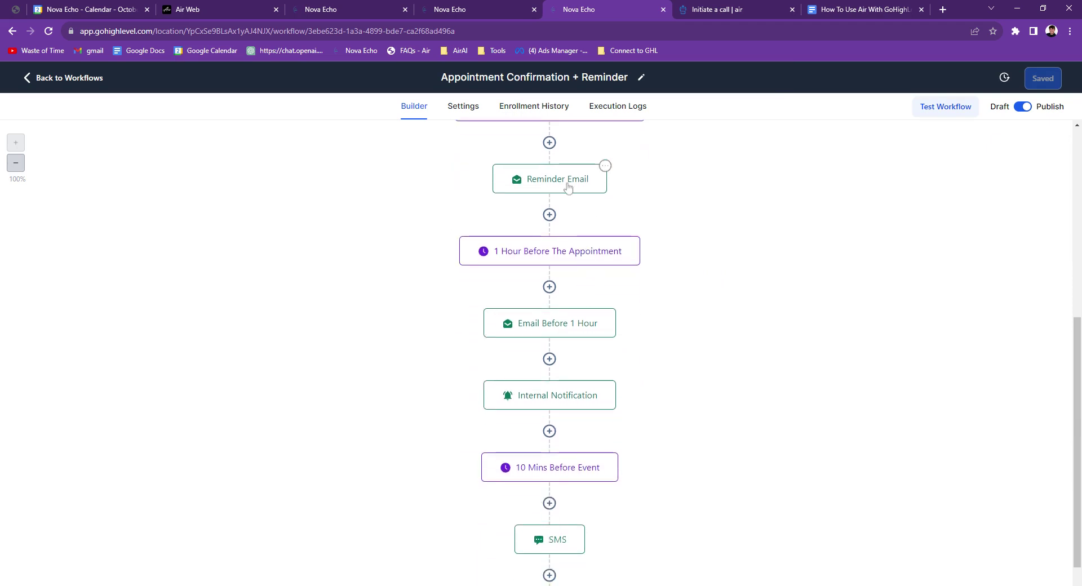
scroll(556, 314, down, 2)
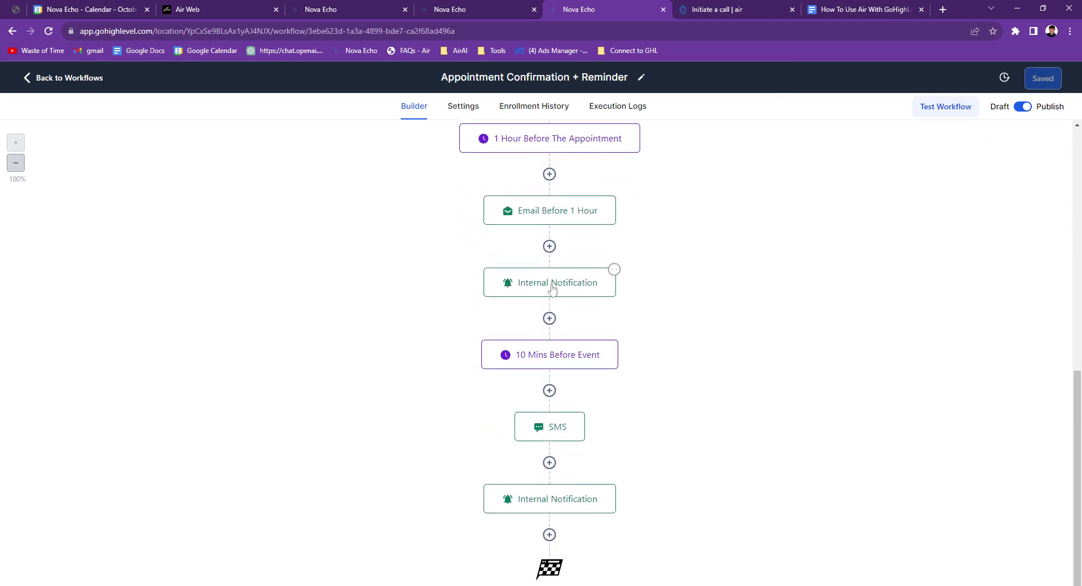
click(555, 284)
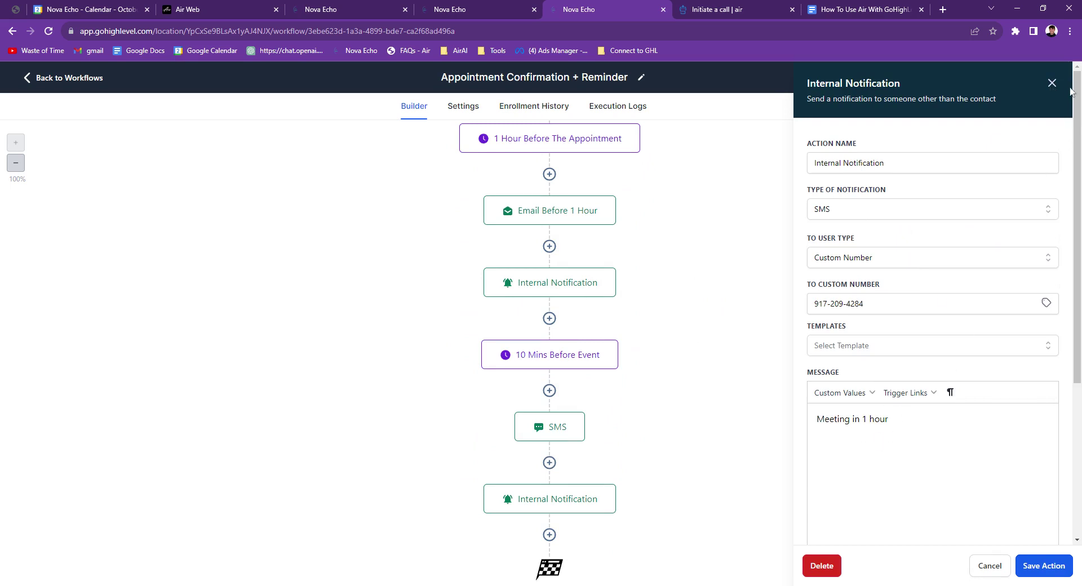
click(1052, 84)
scroll(730, 344, down, 1)
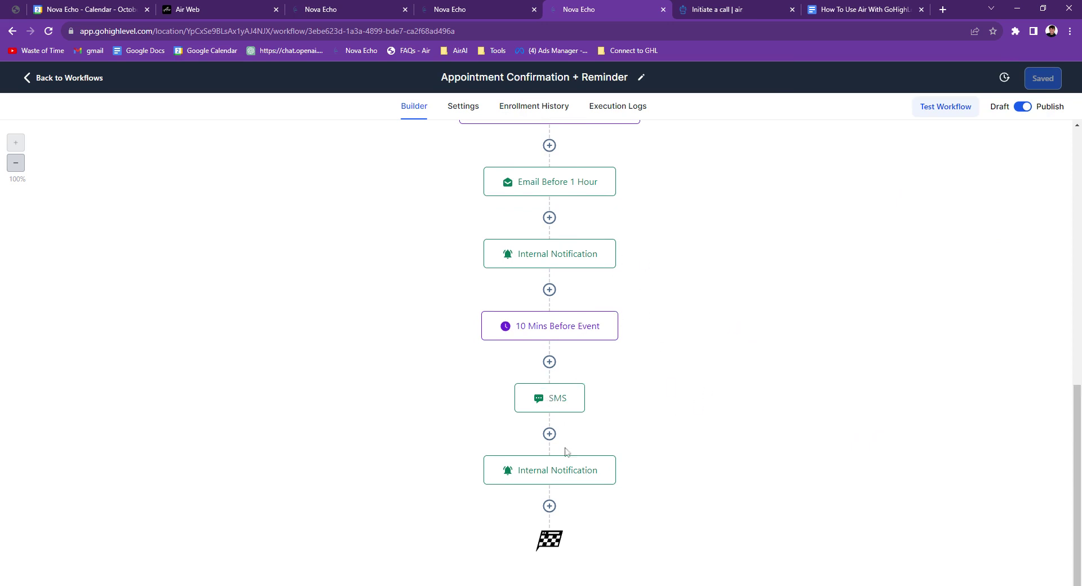
scroll(840, 391, up, 8)
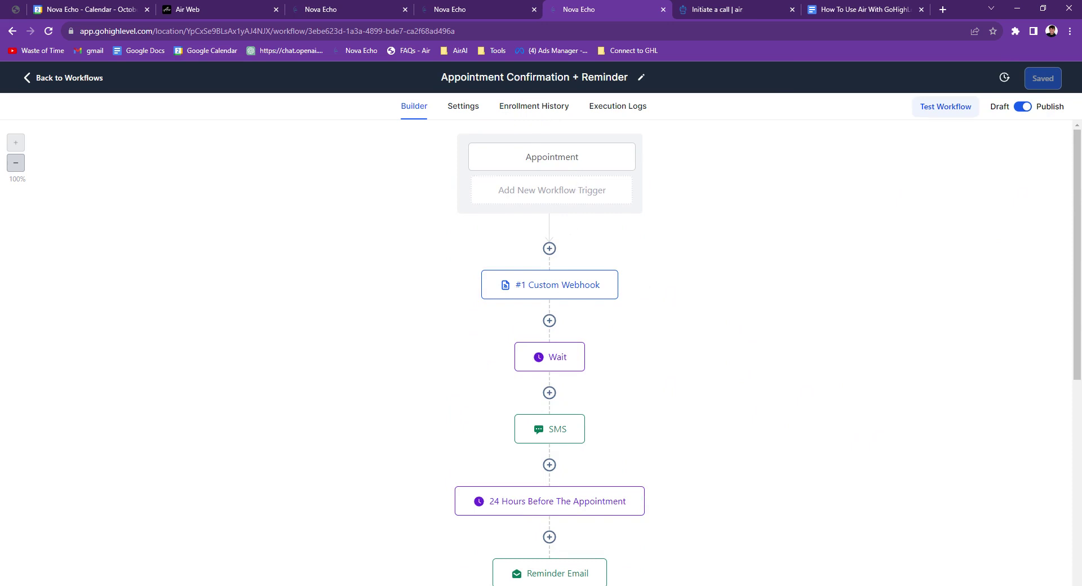
click(204, 8)
click(79, 76)
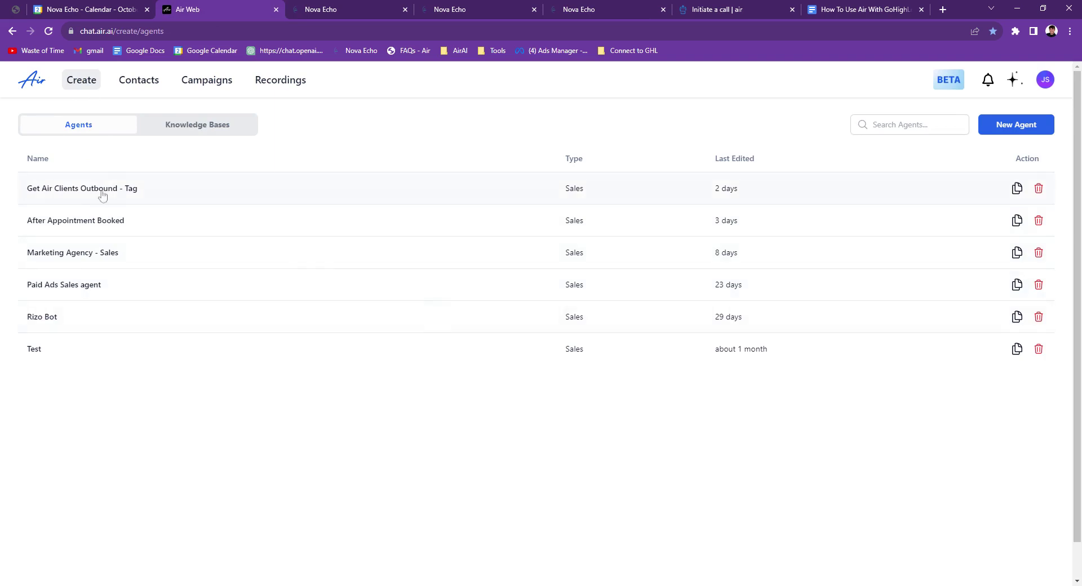
- Open the After Appointment Booked agent and read through its Nova Echo follow-up call script
click(107, 223)
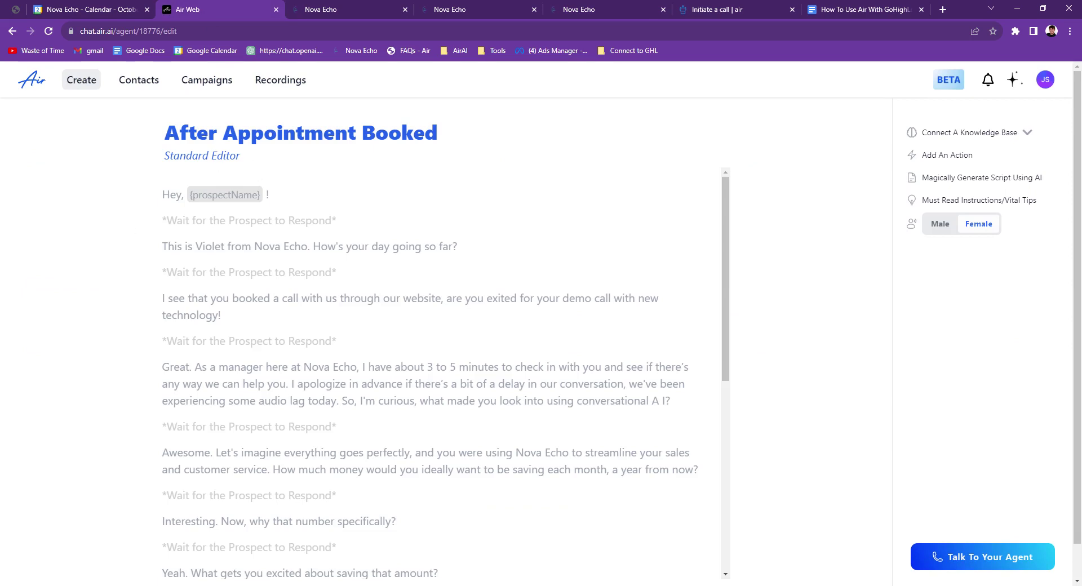
scroll(446, 374, down, 1)
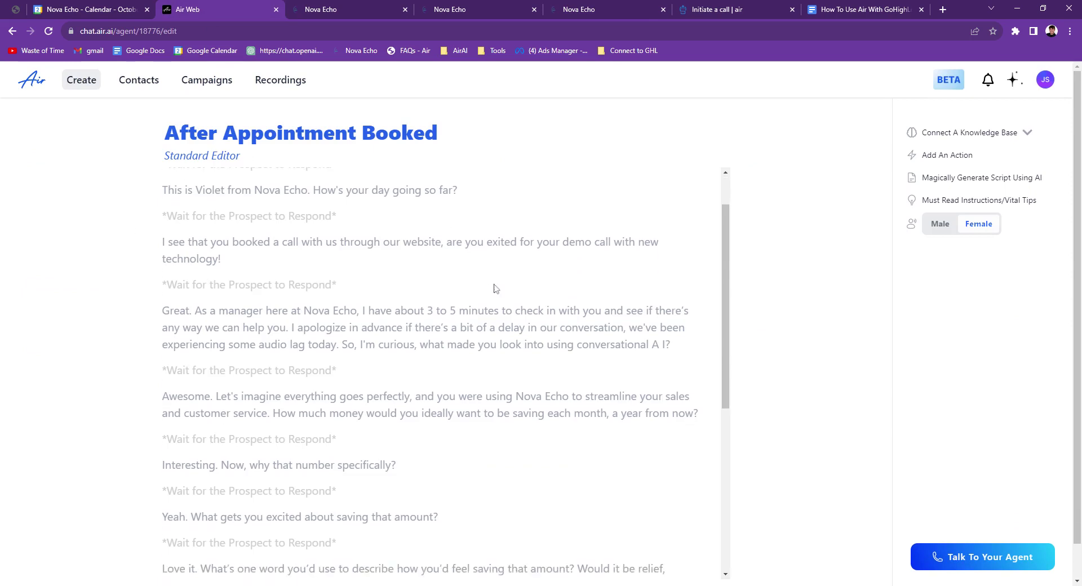
scroll(445, 371, down, 2)
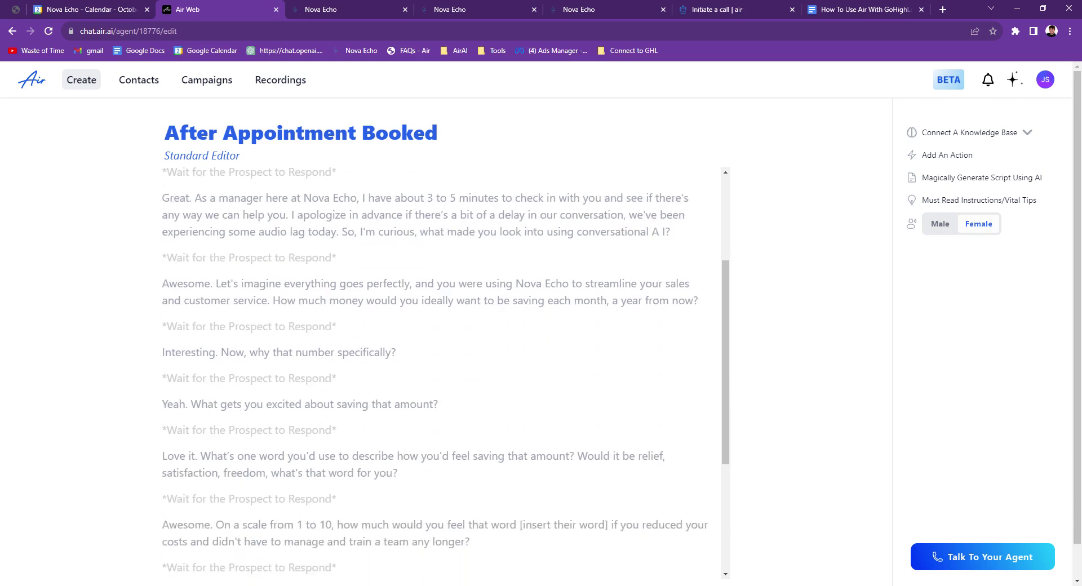
scroll(287, 367, down, 4)
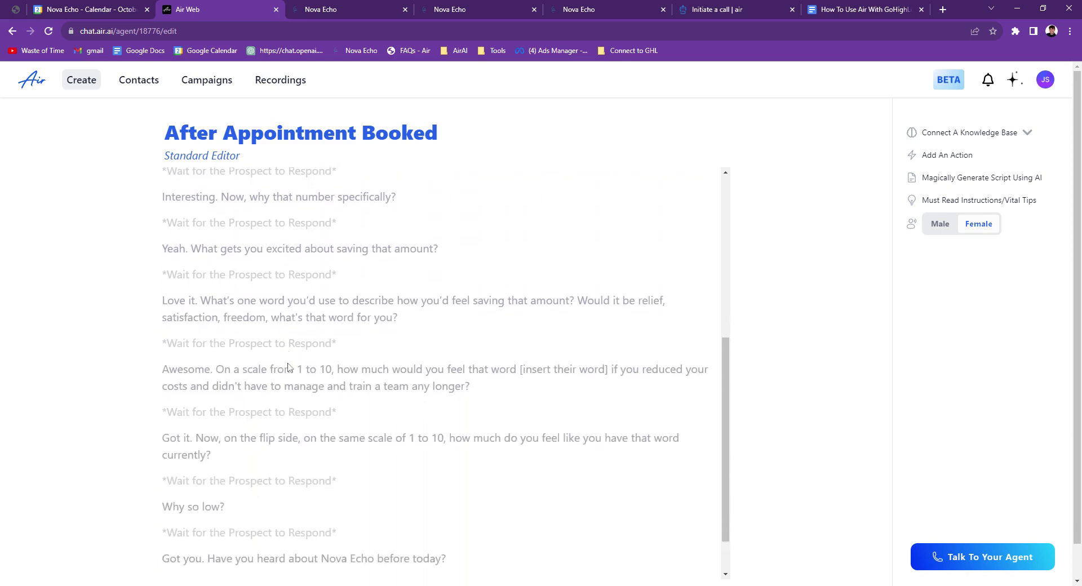